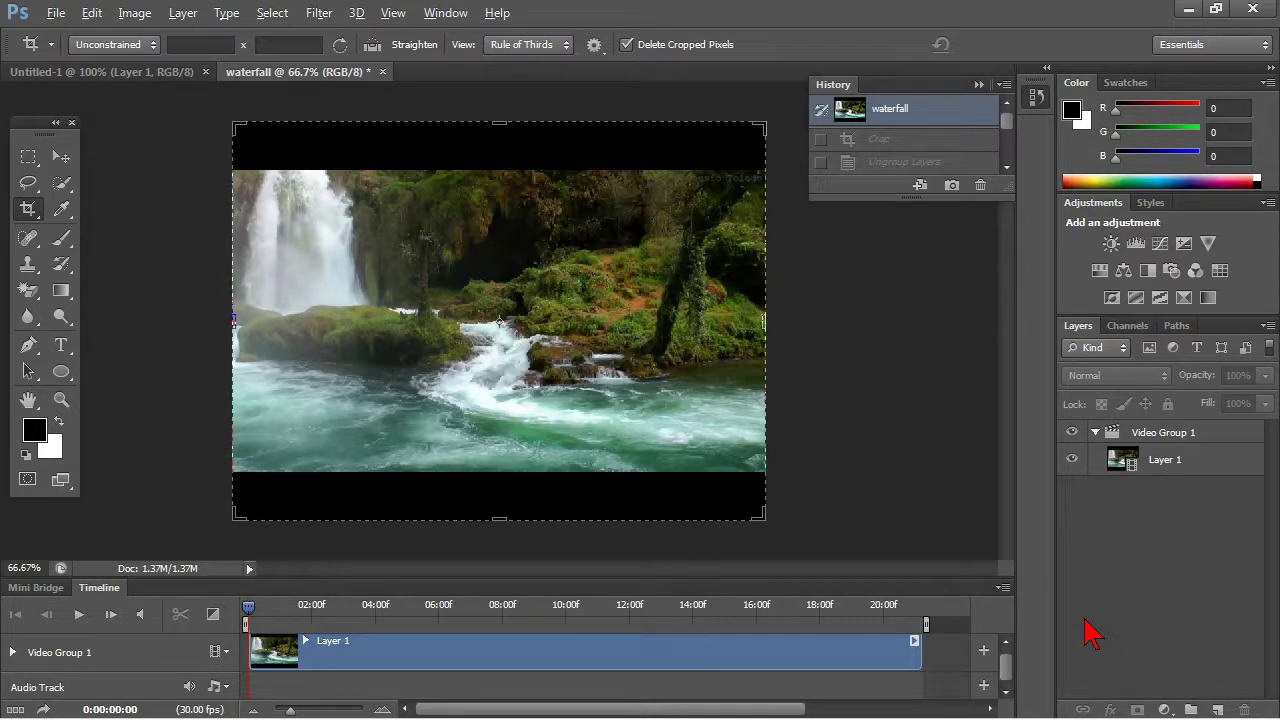
Step: Crop away the black bars above and below the waterfall video
left_click(1110, 598)
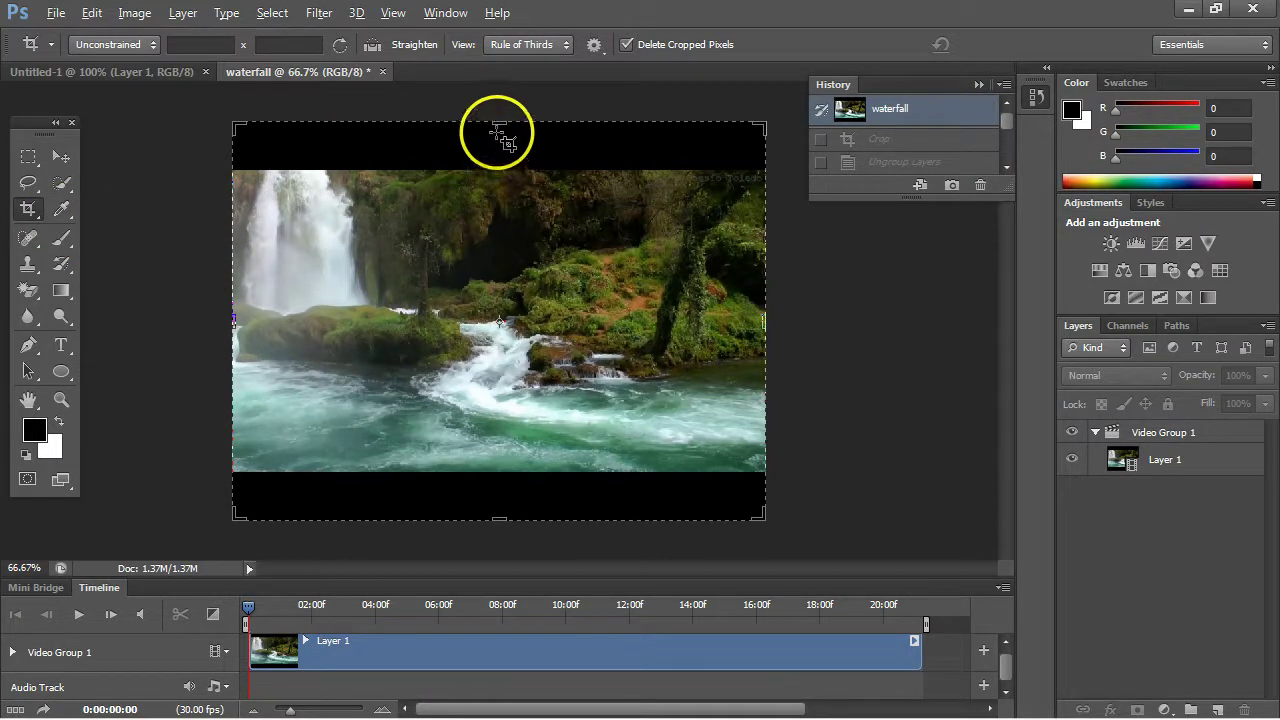
left_click_drag(500, 122, 487, 150)
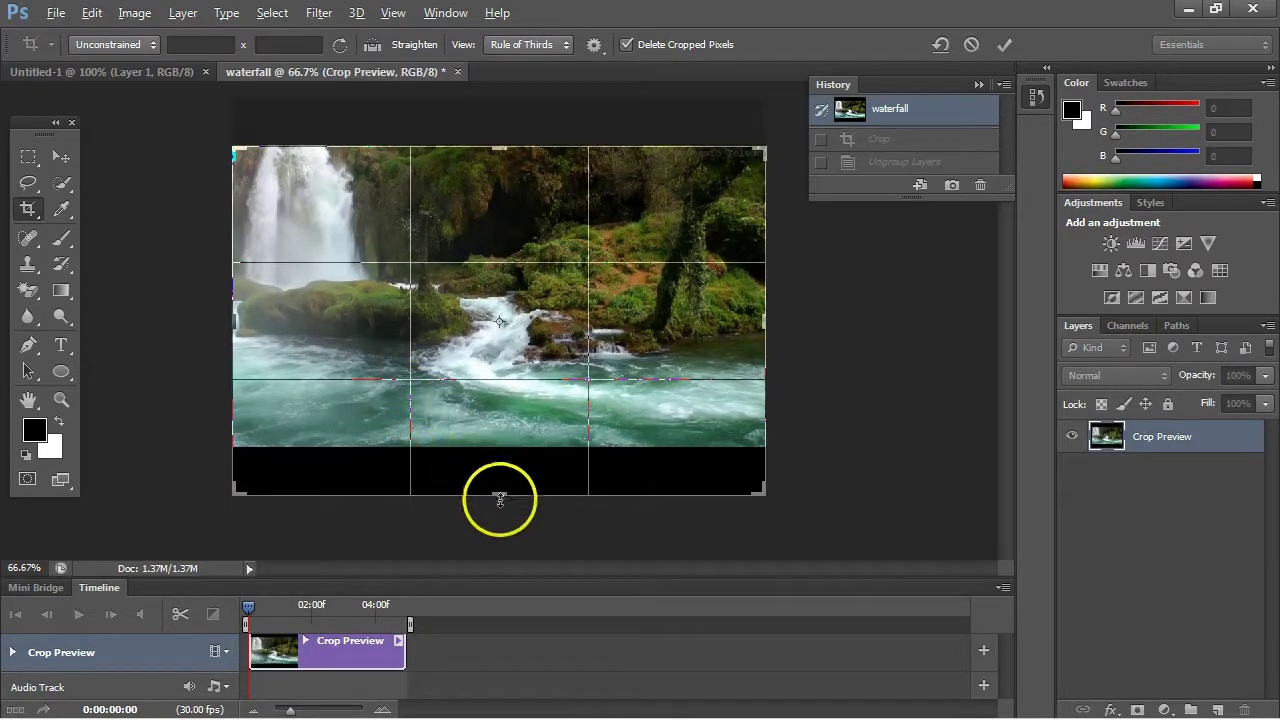
left_click_drag(494, 491, 486, 466)
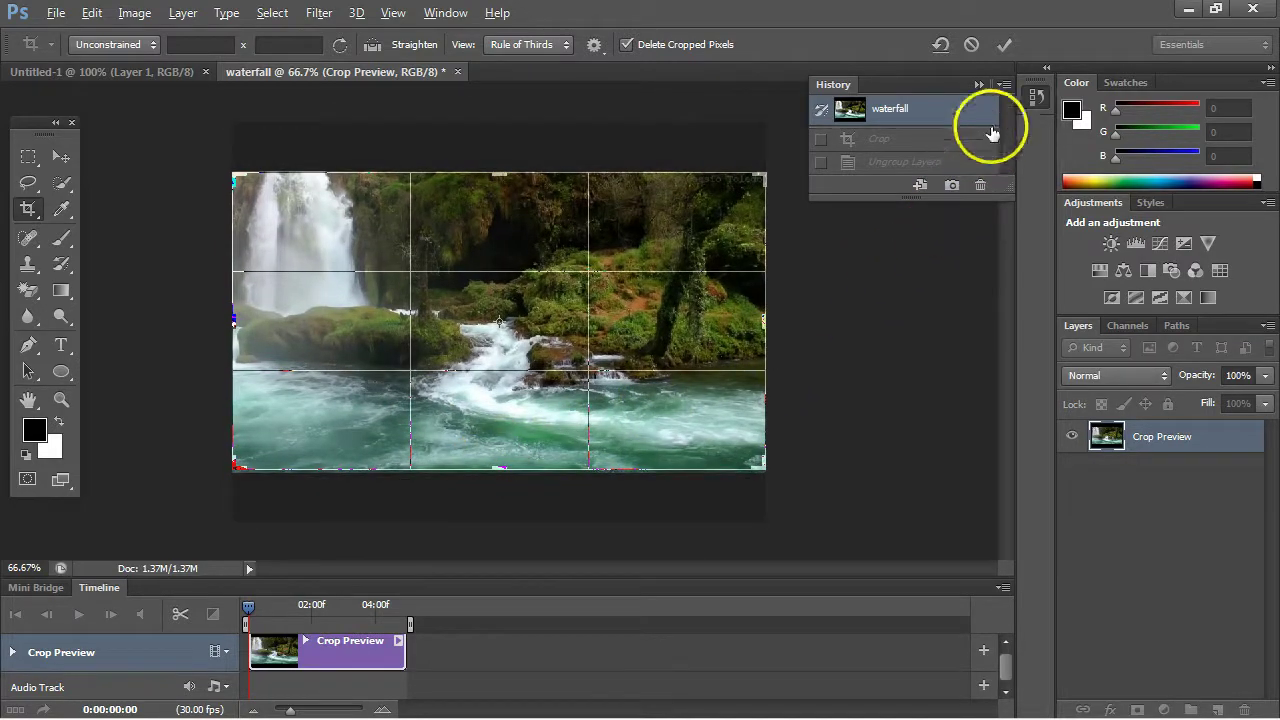
left_click(1004, 44)
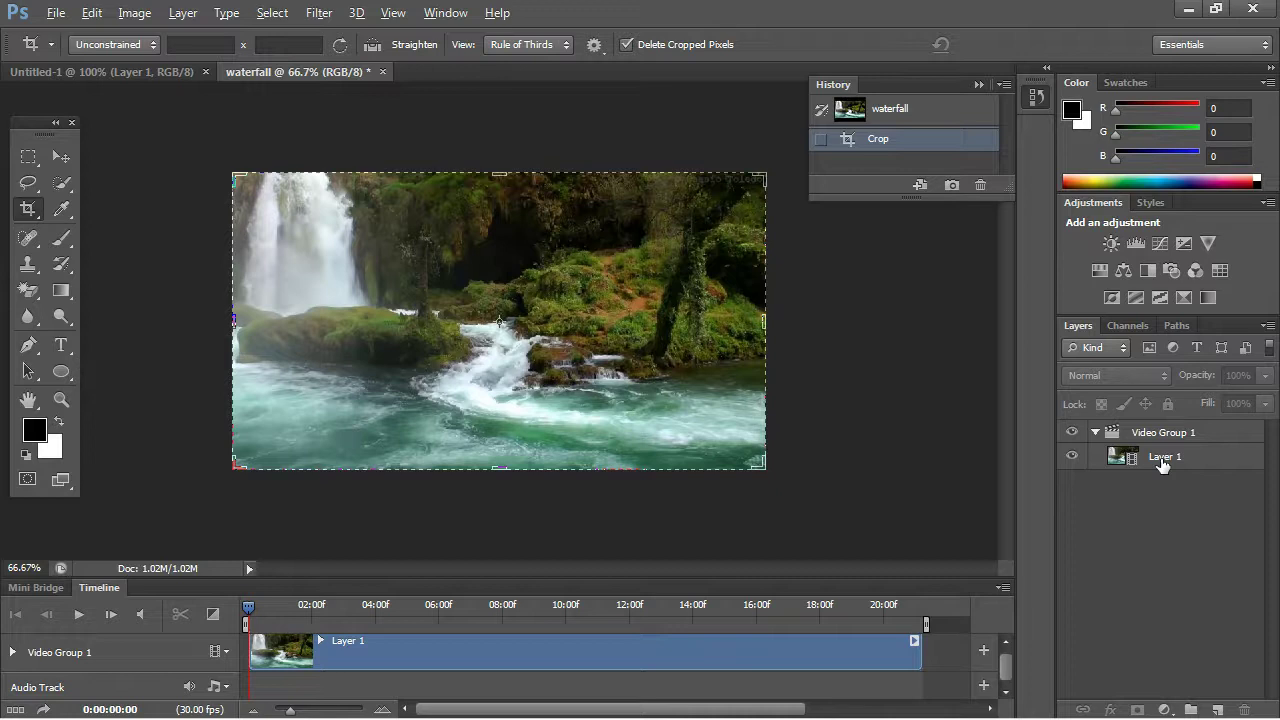
Step: Ungroup Video Group 1 so that the video clip becomes a standalone layer
left_click(1220, 438)
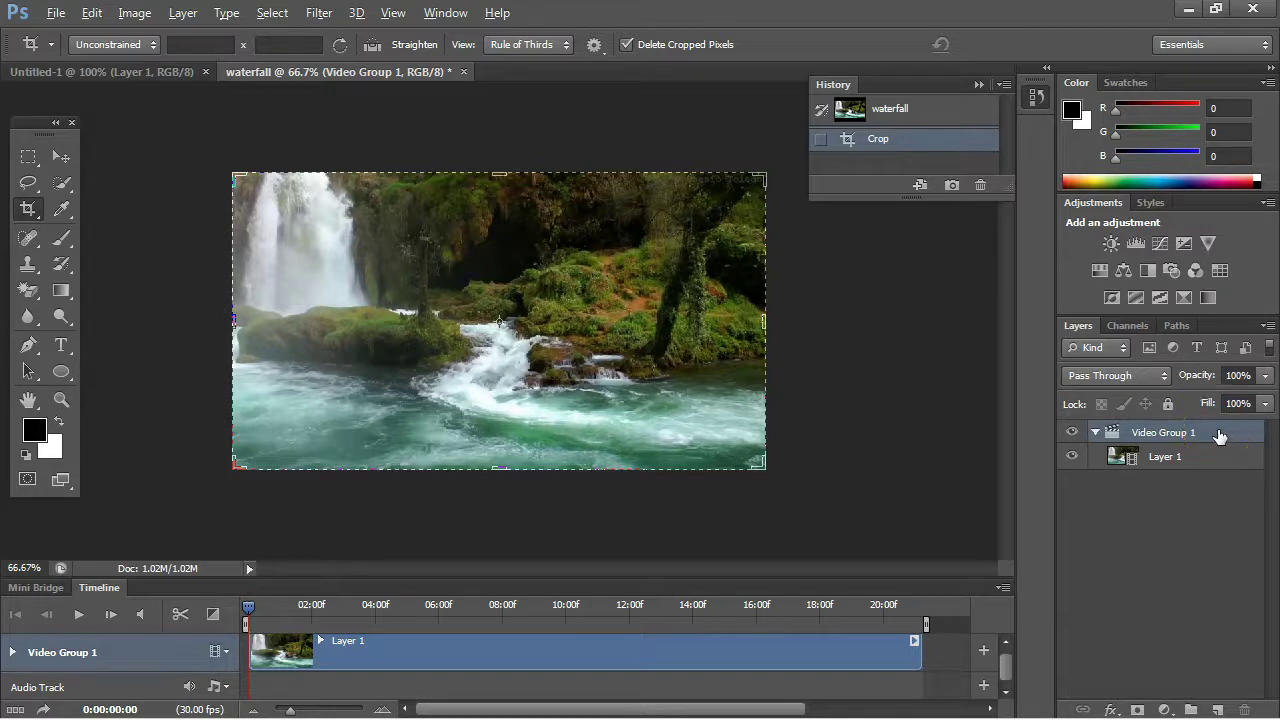
right_click(1222, 440)
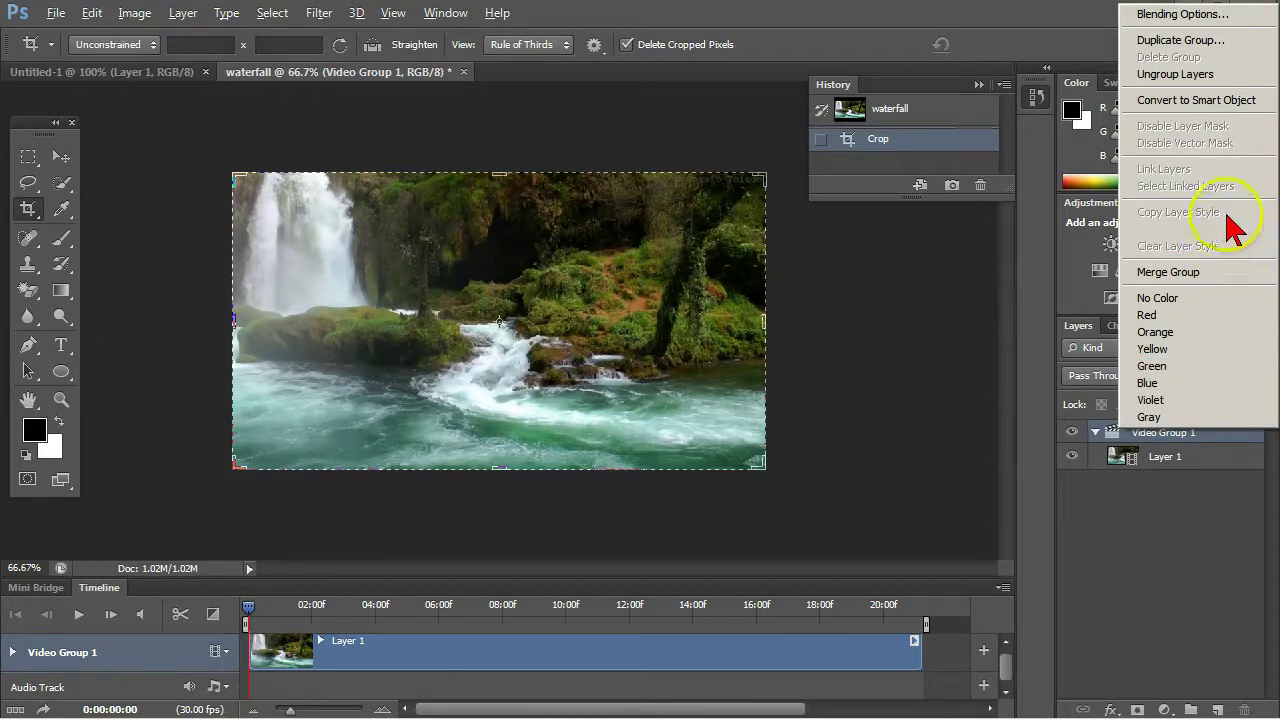
left_click(1236, 76)
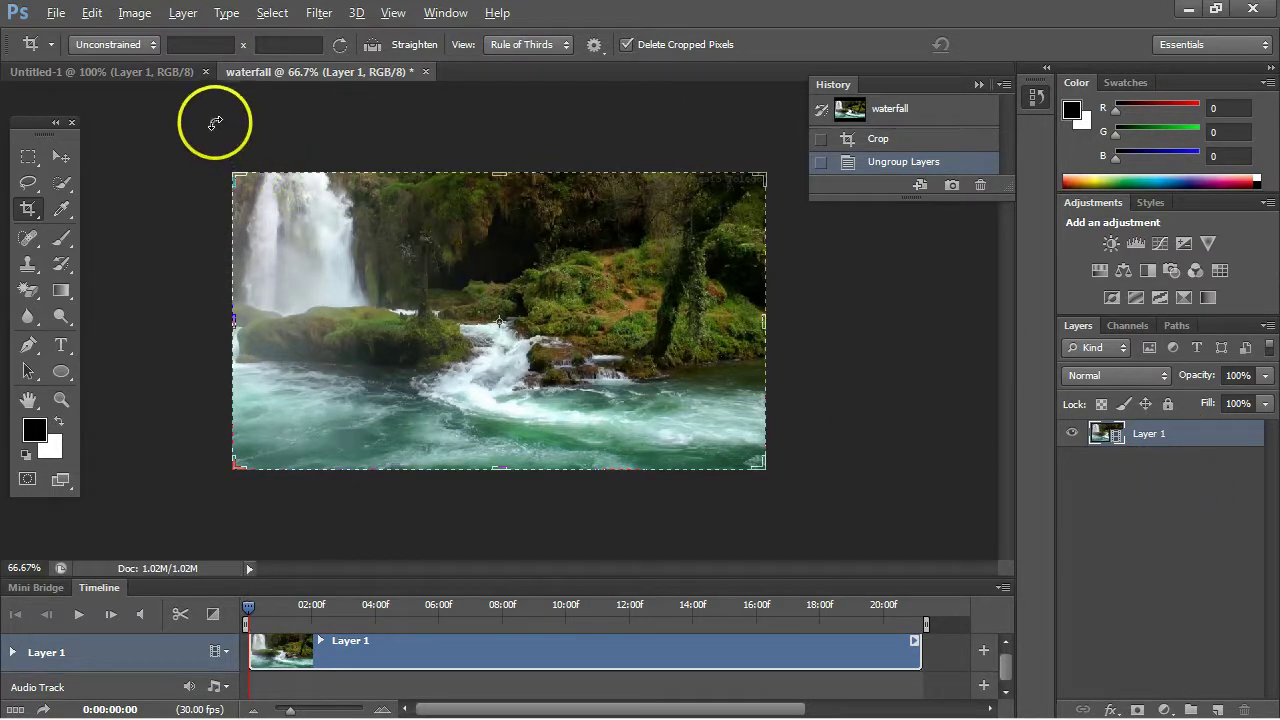
Step: Create a new empty layer named Layer 2 above the video layer, keeping the default options
left_click(182, 14)
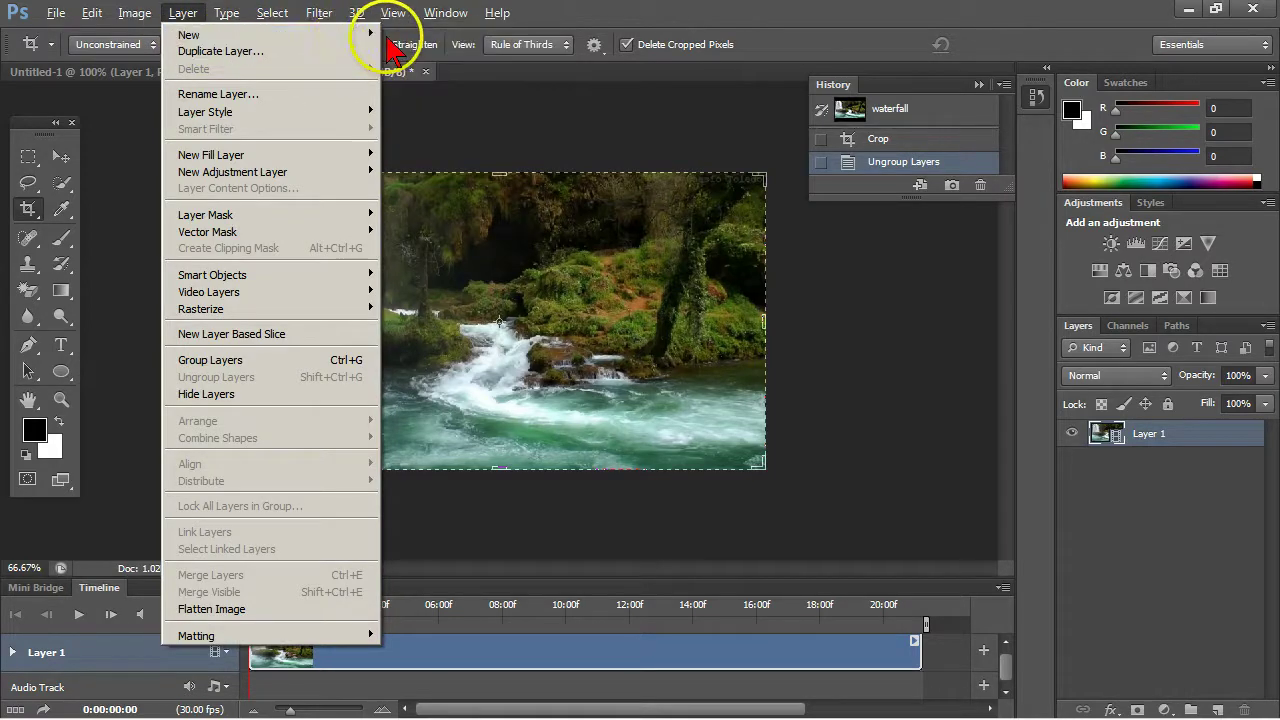
mouse_move(357, 34)
left_click(398, 36)
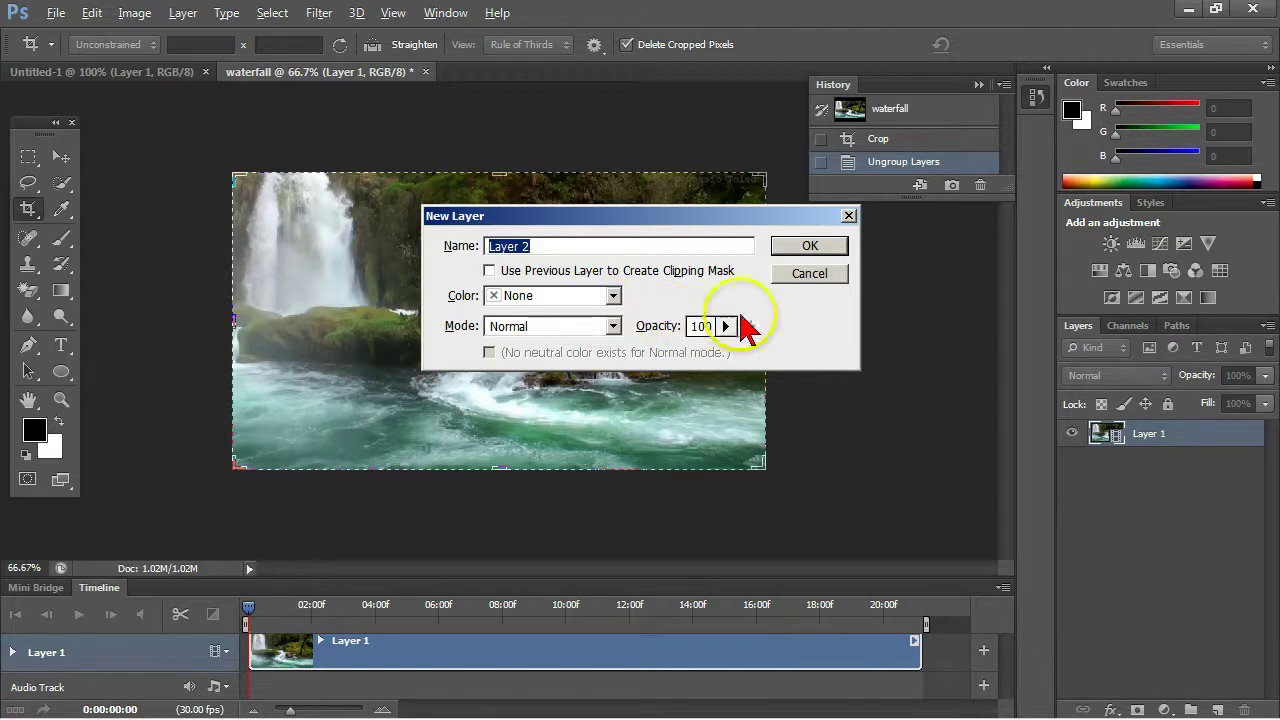
left_click(809, 253)
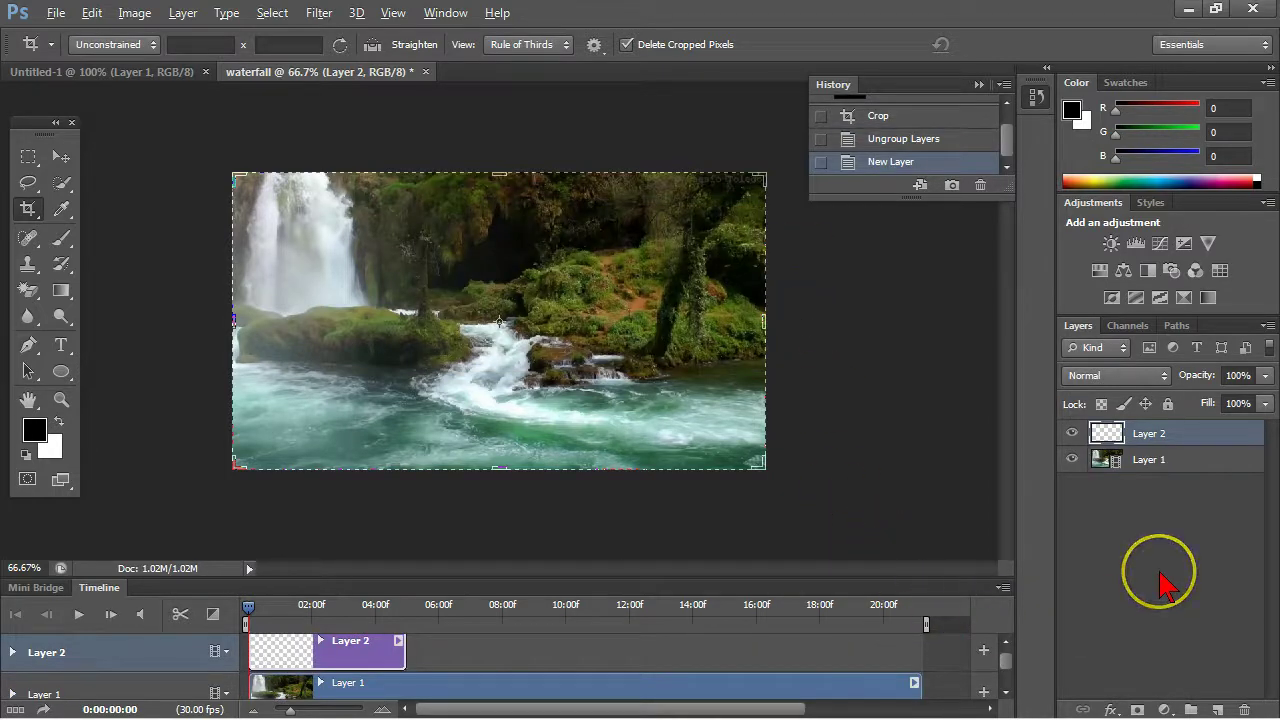
left_click(1195, 446)
left_click(127, 435)
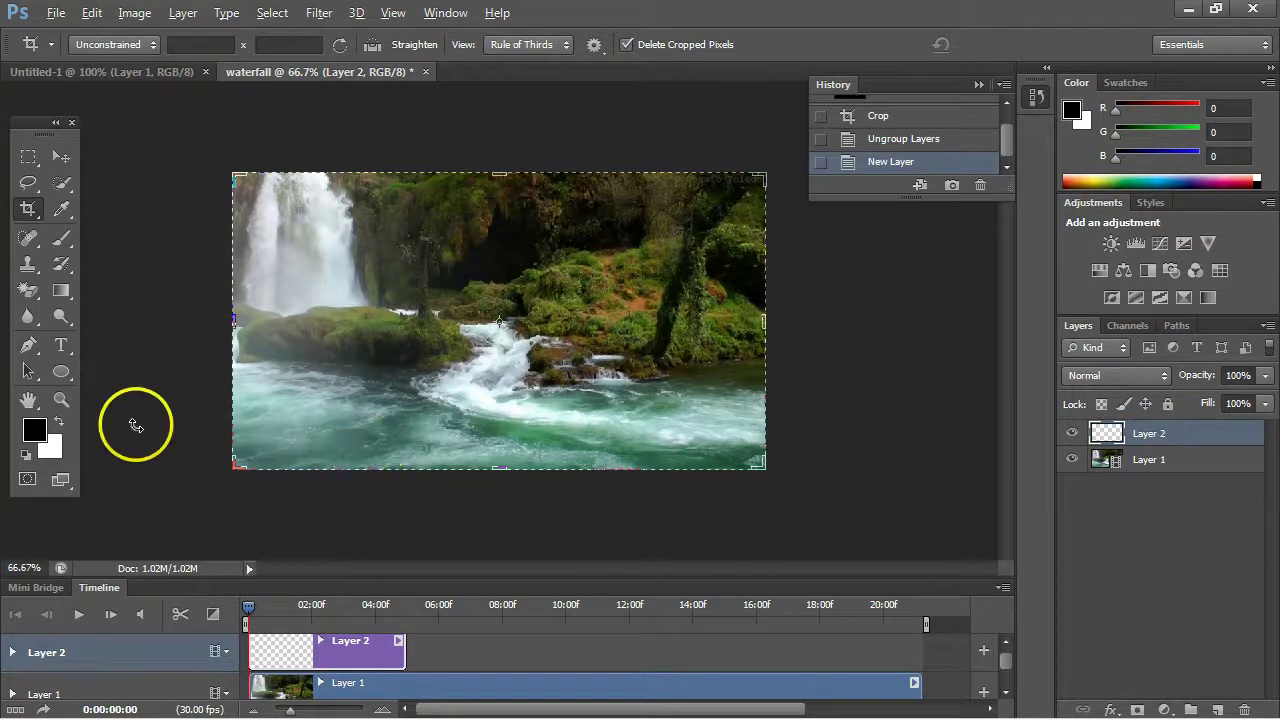
Step: Draw a black circle about 427 px in diameter with a 4.96 pt black stroke over the right half of the video, using the Ellipse Tool
left_click(61, 372)
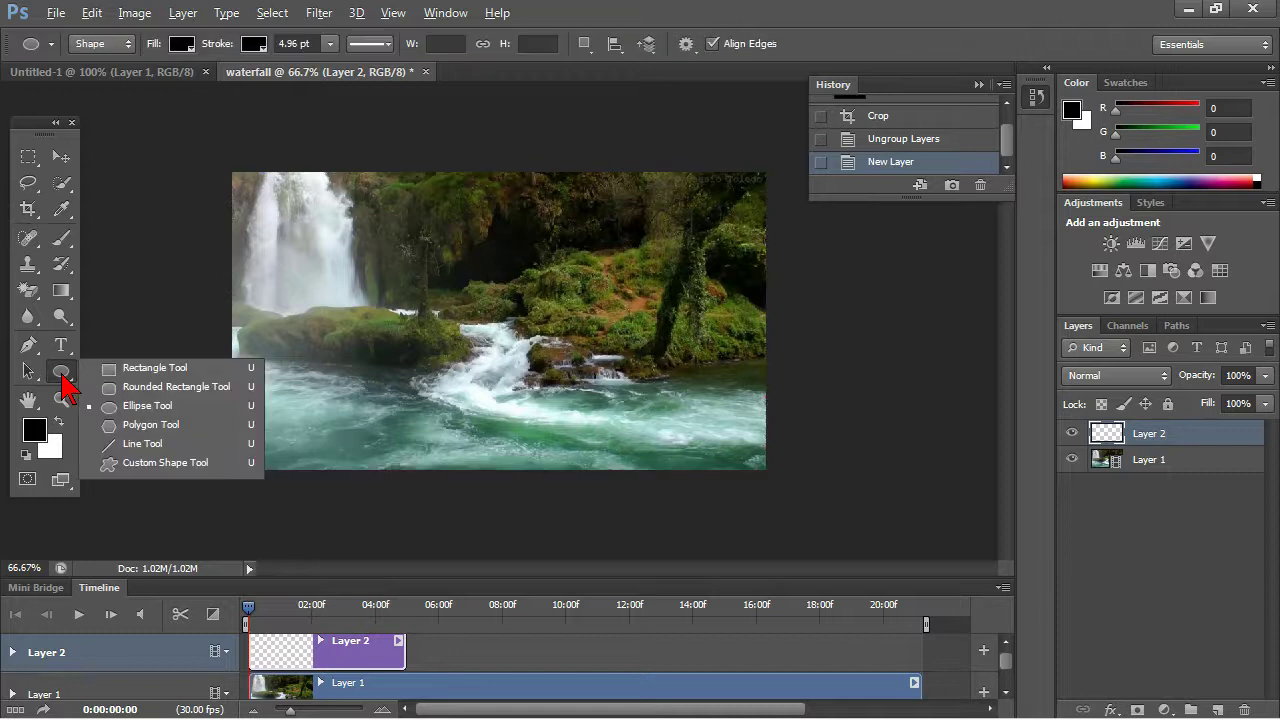
left_click(147, 410)
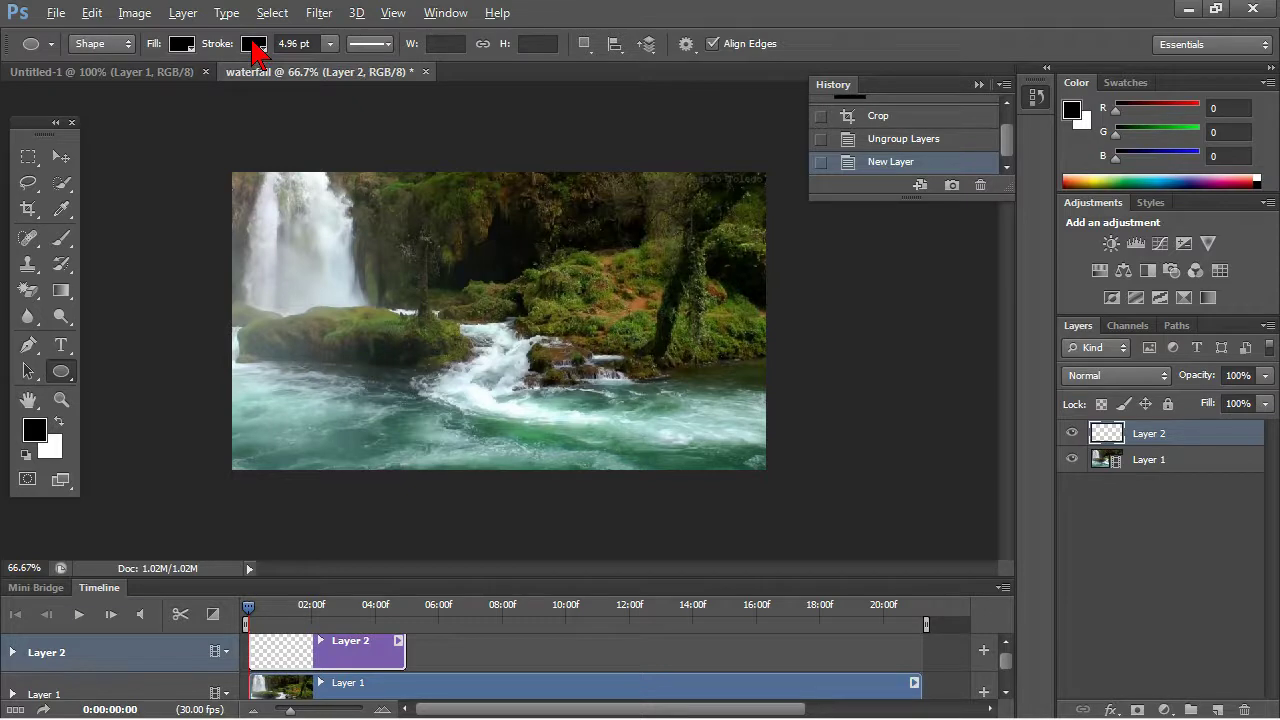
left_click(287, 44)
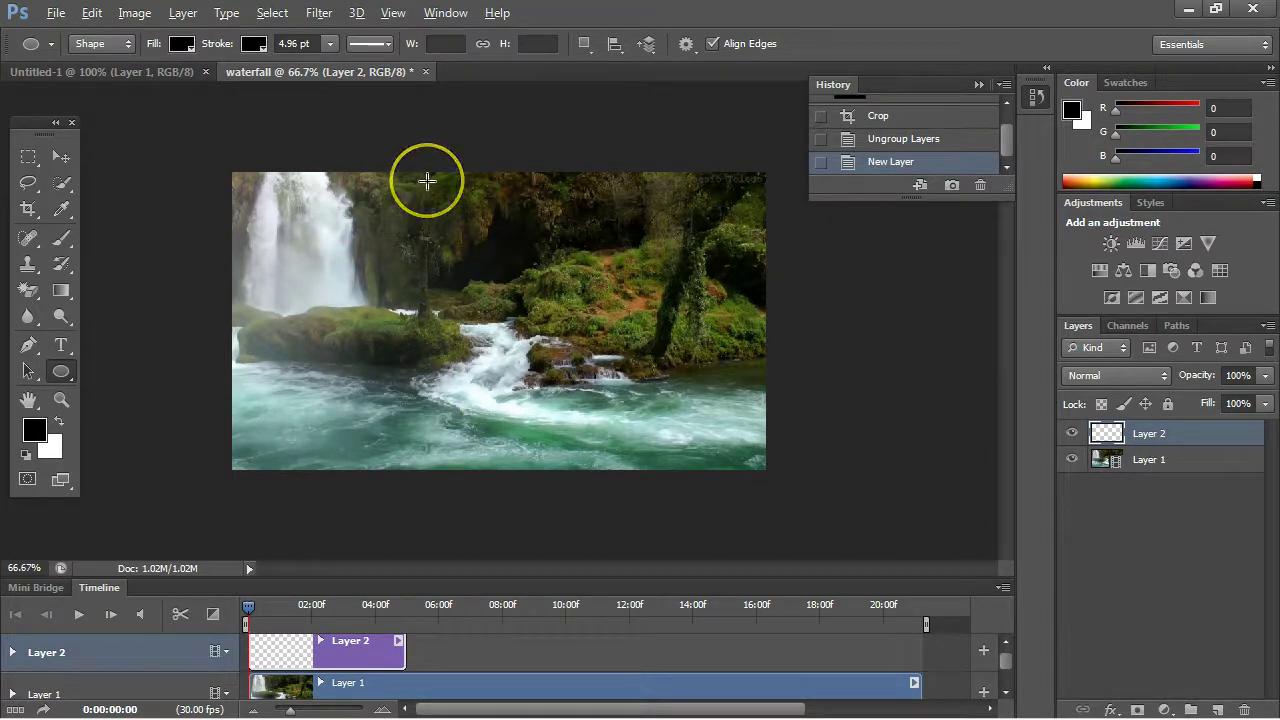
left_click_drag(430, 178, 716, 572)
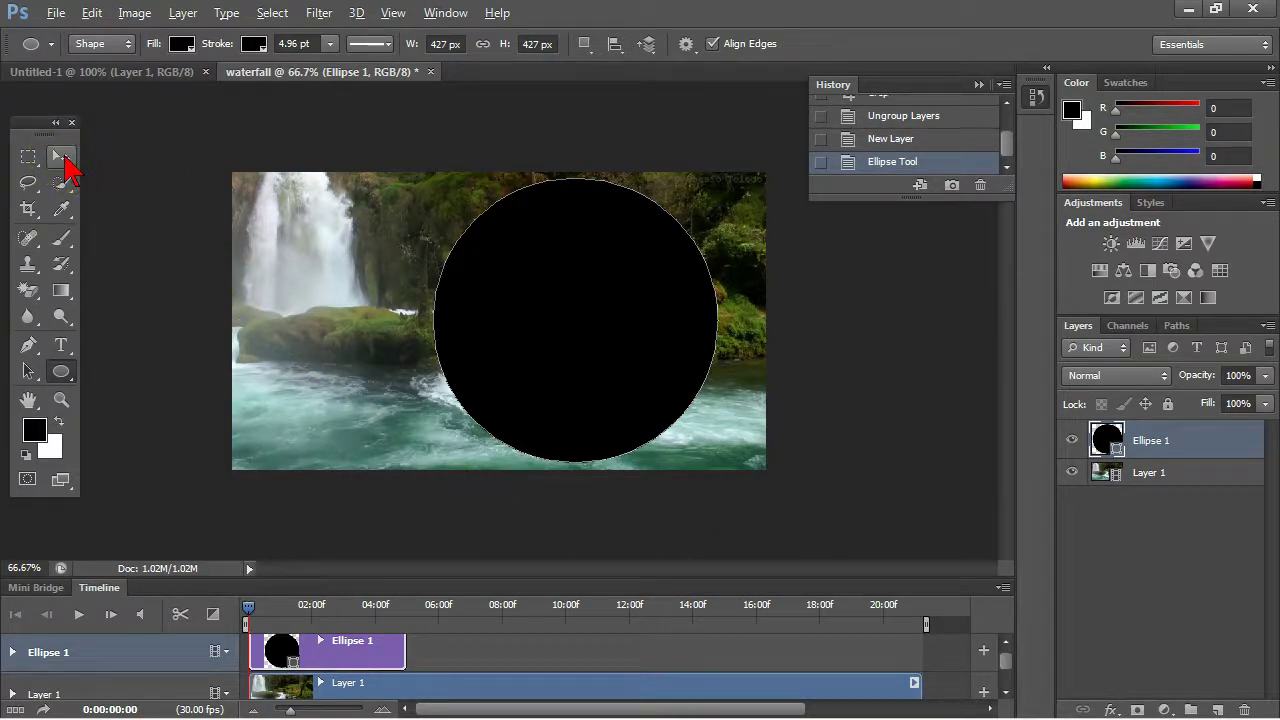
Step: Move the black circle to the left side of the canvas over the waterfall and nudge it to fit between the upper and lower edges
left_click(61, 158)
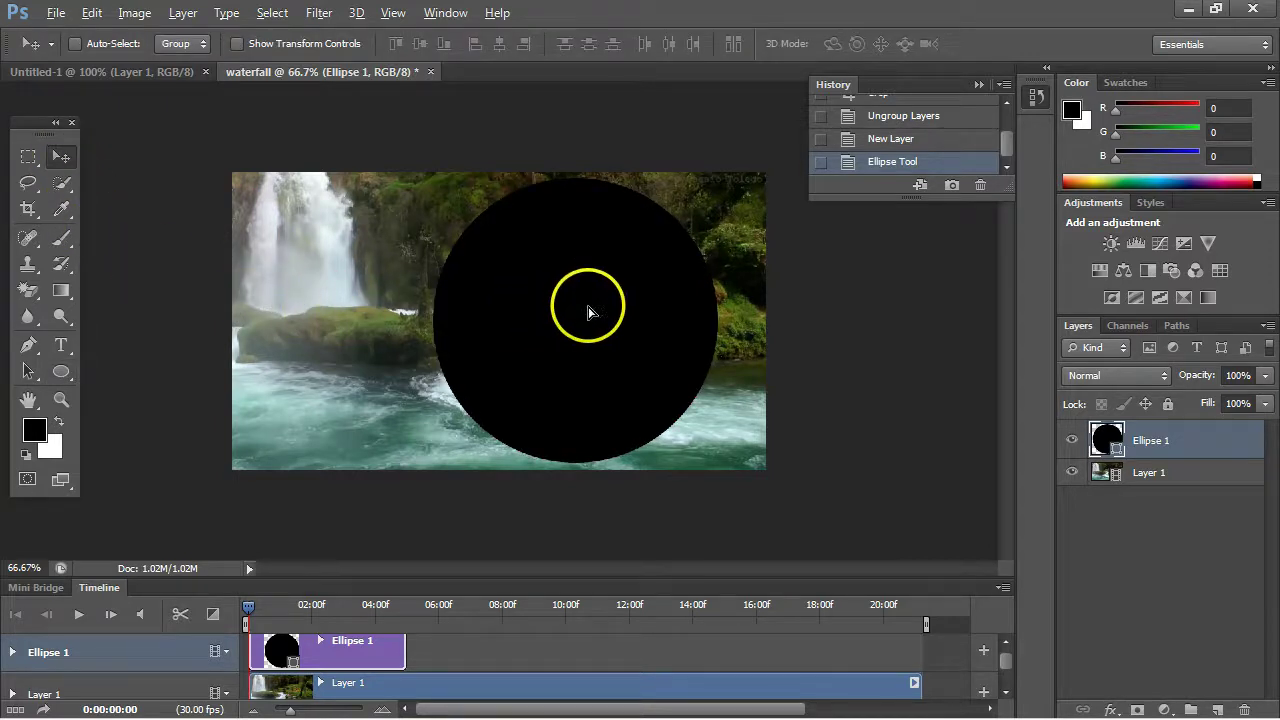
left_click_drag(586, 311, 409, 315)
key("Up")
key("Up")
key("Up")
key("Up")
key("Up")
key("Up")
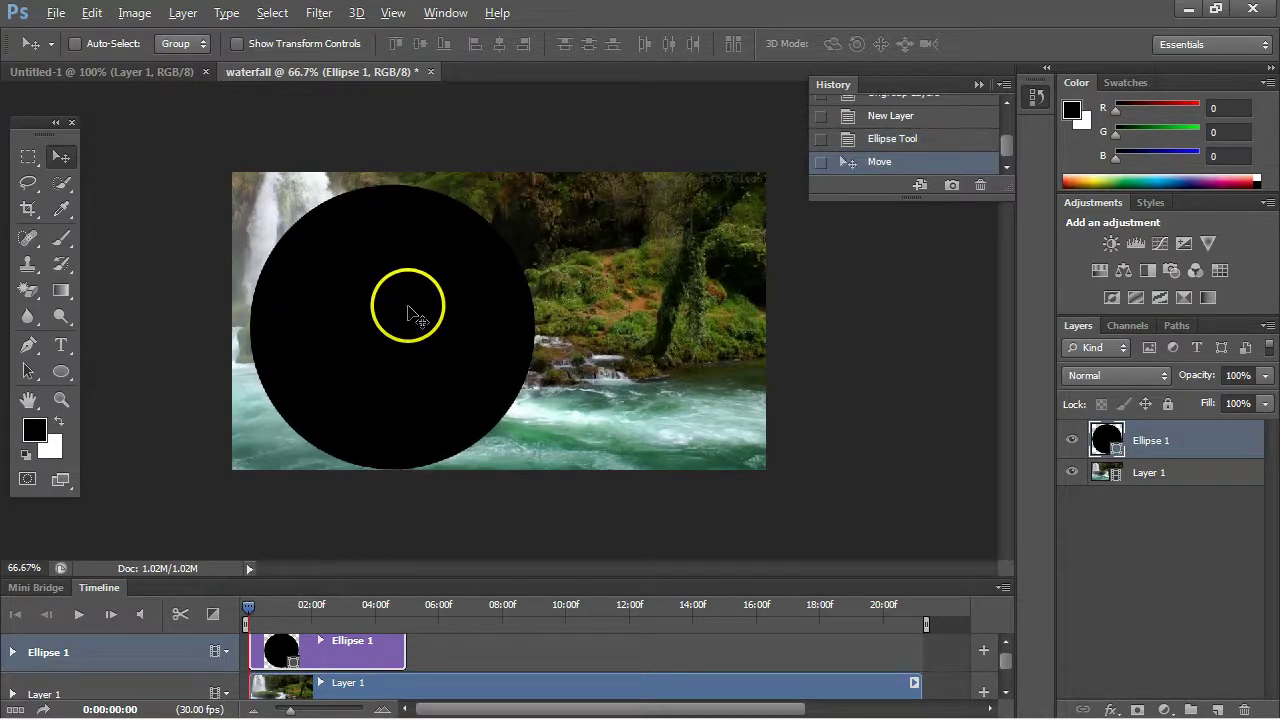
key("Left")
key("Left")
key("Left")
key("Left")
key("Left")
key("Left")
key("Left")
key("Left")
key("Left")
key("Left")
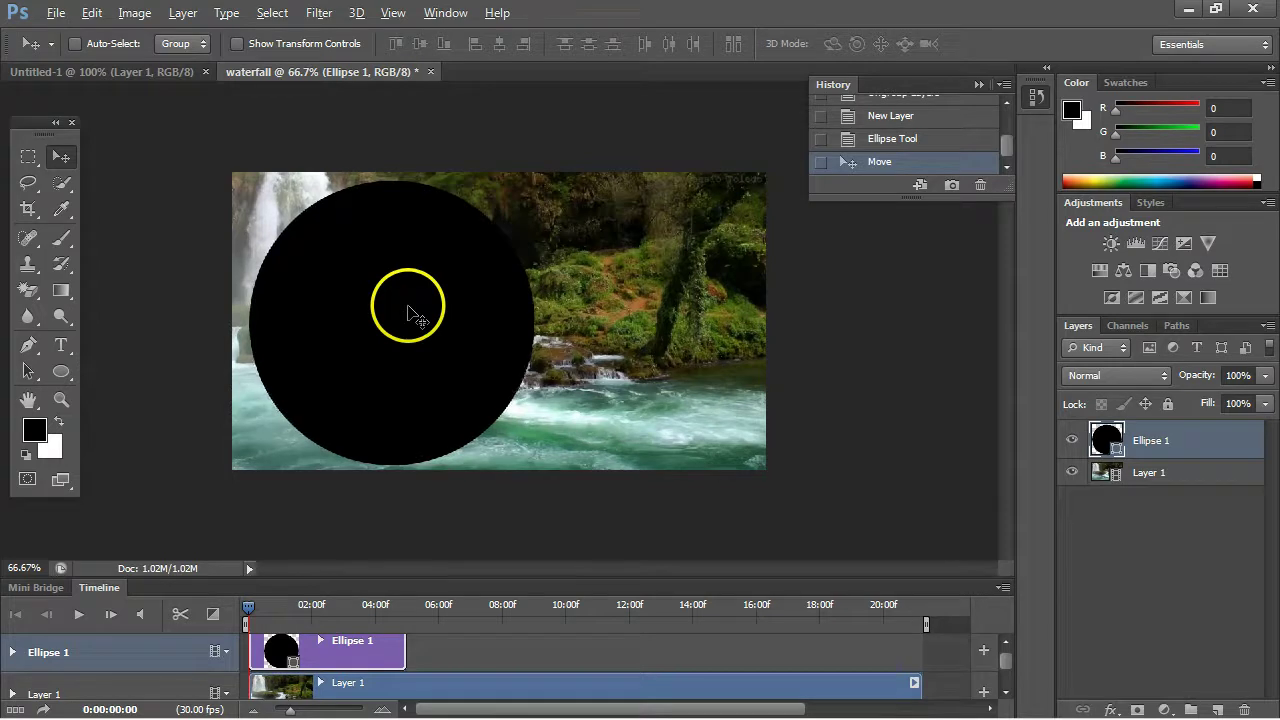
key("Left")
key("Left")
key("Left")
key("Left")
key("Left")
key("Left")
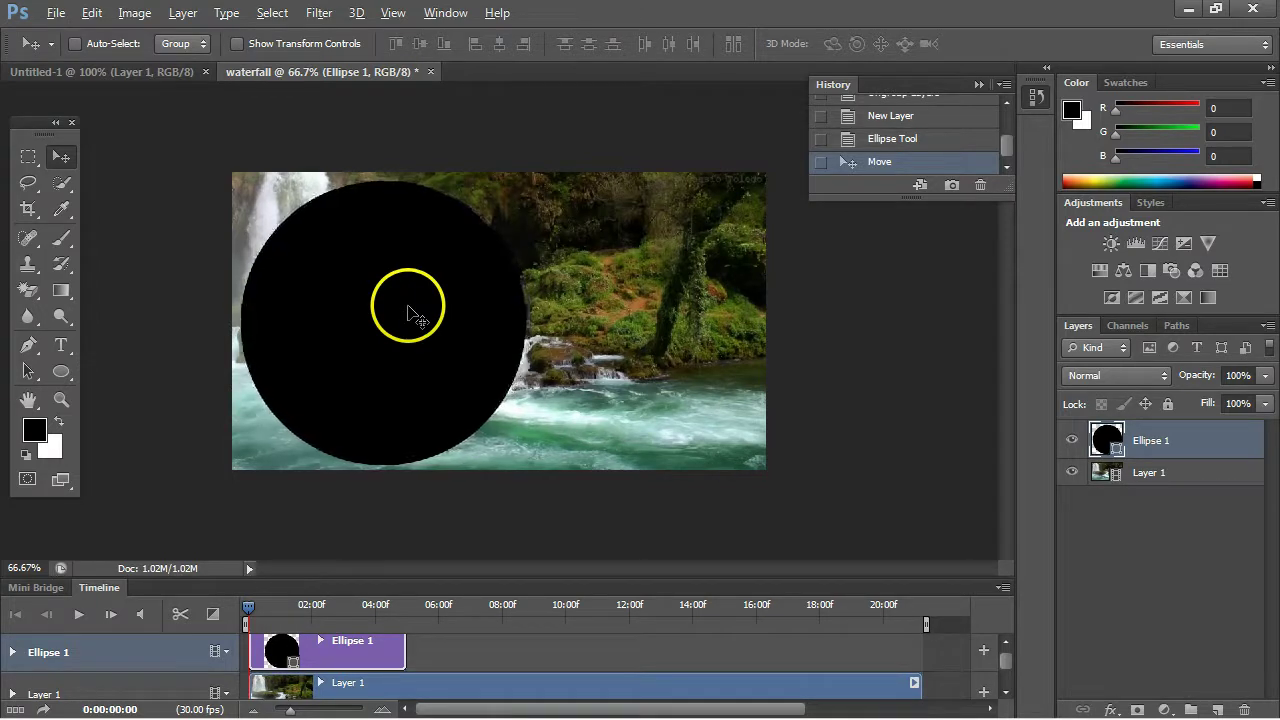
key("Up")
key("Up")
key("Up")
key("Up")
key("Up")
key("Up")
key("Up")
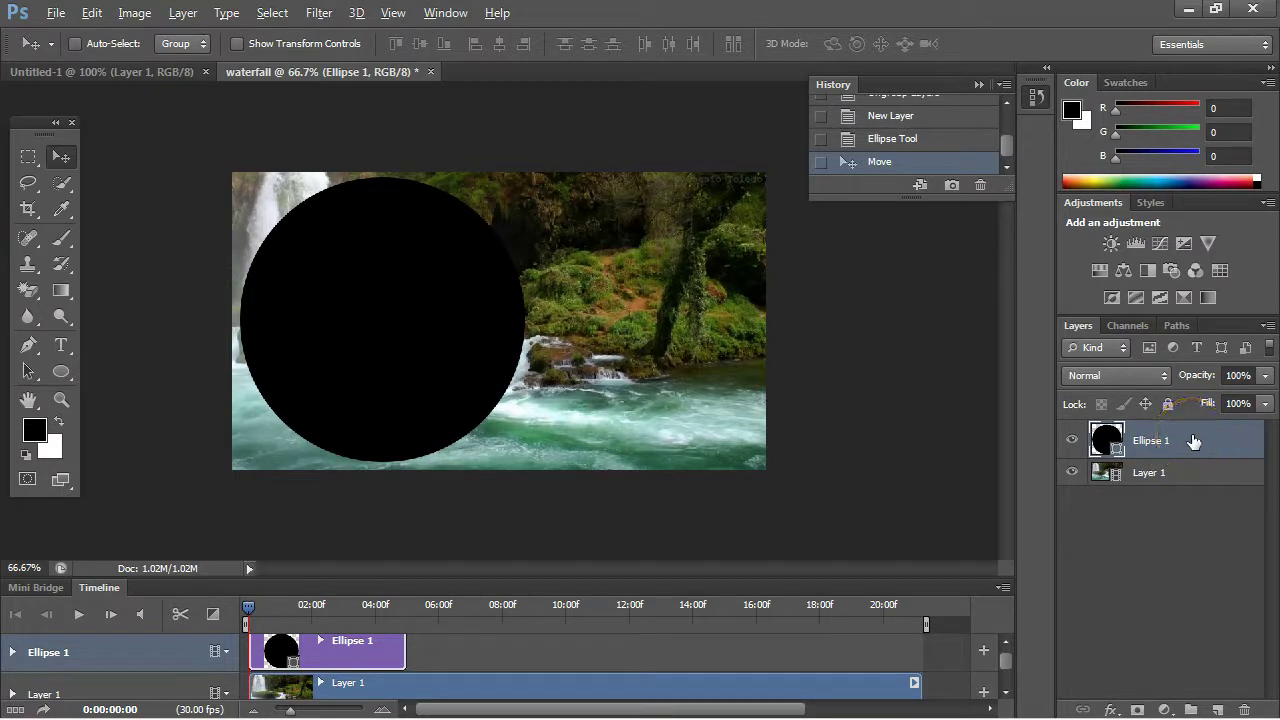
Step: Place the Ellipse 1 layer below Layer 1 and extend its timeline clip to the end of the video clip
left_click_drag(1193, 442, 1190, 493)
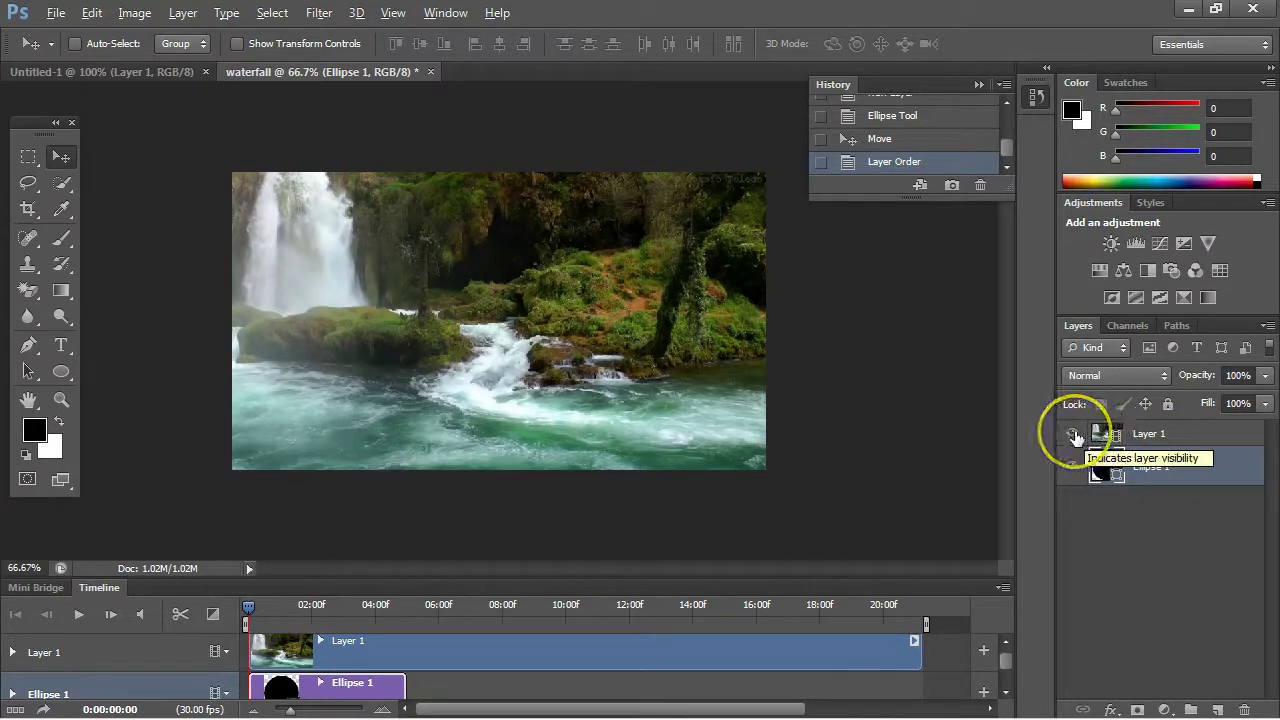
left_click(1072, 434)
left_click(1073, 435)
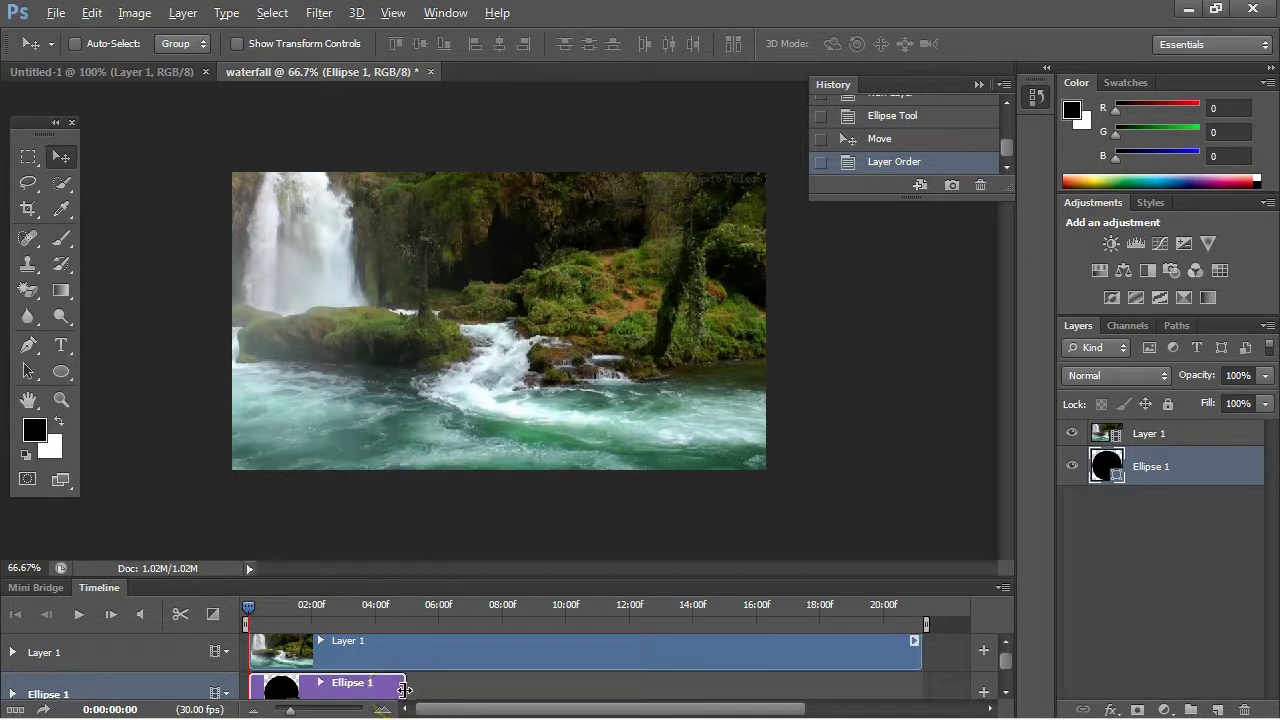
left_click_drag(405, 690, 920, 708)
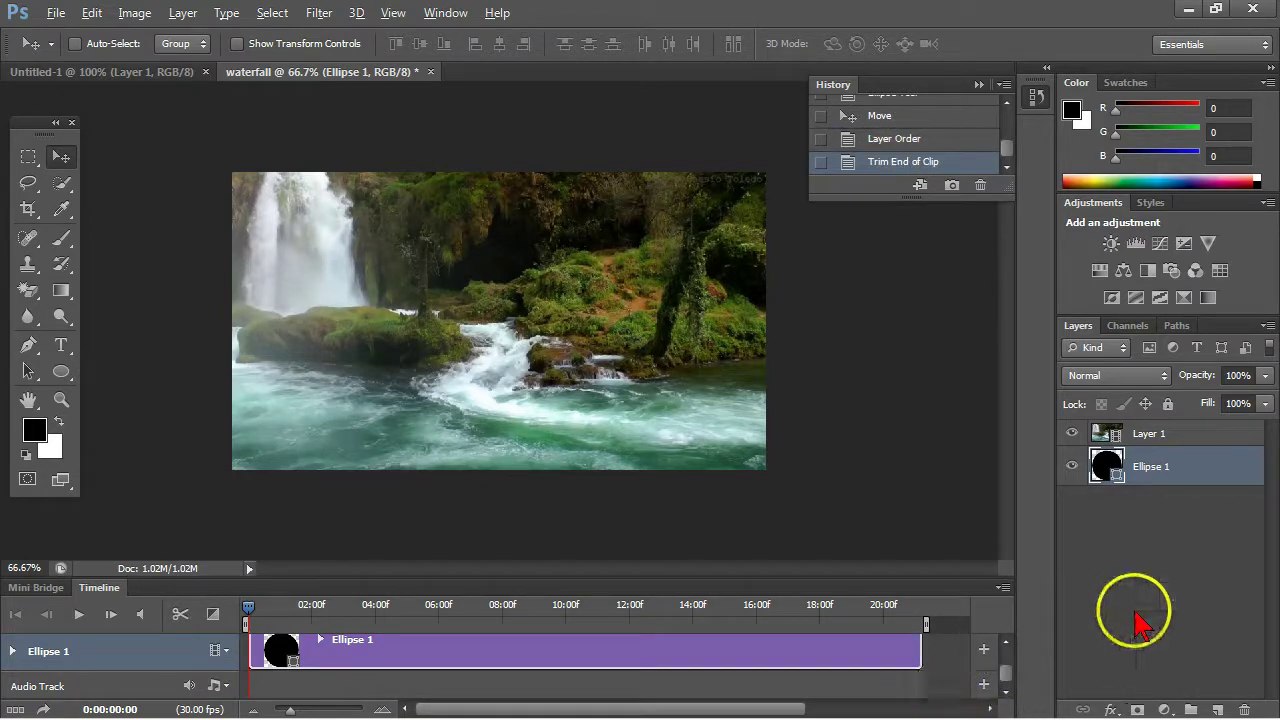
Step: Create a clipping mask from Layer 1 onto the circle below it and play the timeline to check the result
left_click(1198, 436)
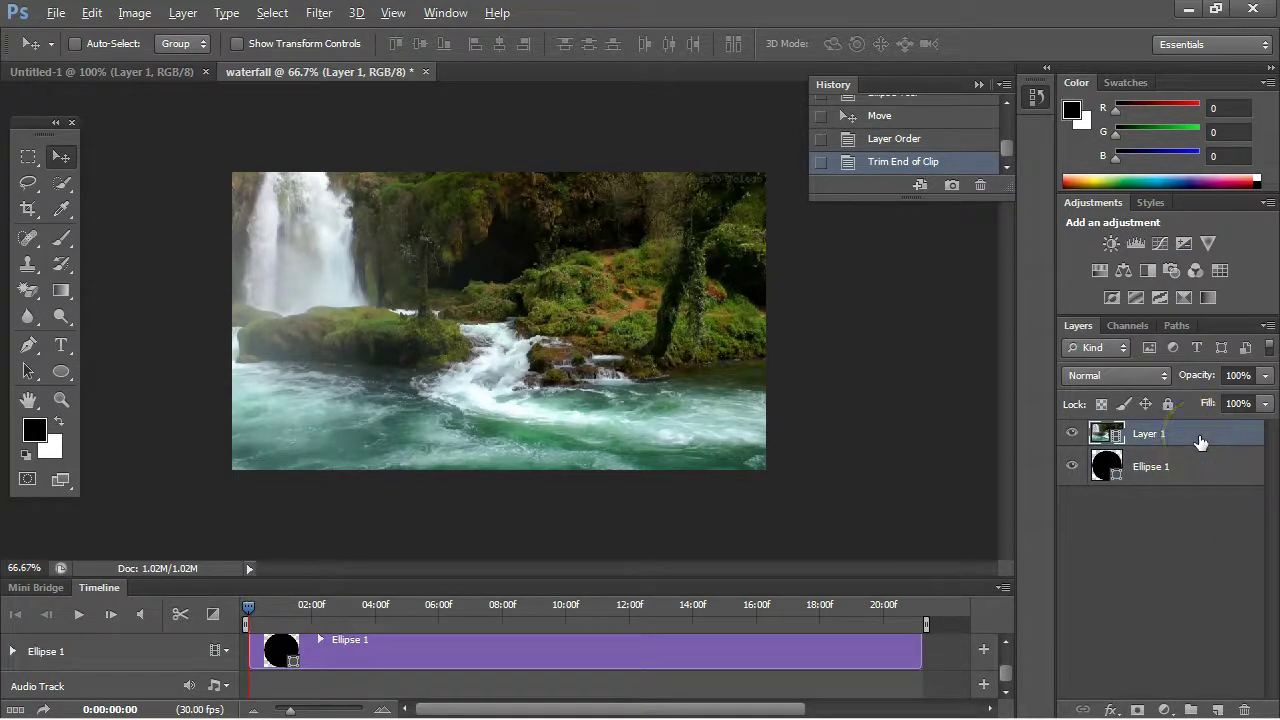
left_click_drag(1200, 443, 186, 18)
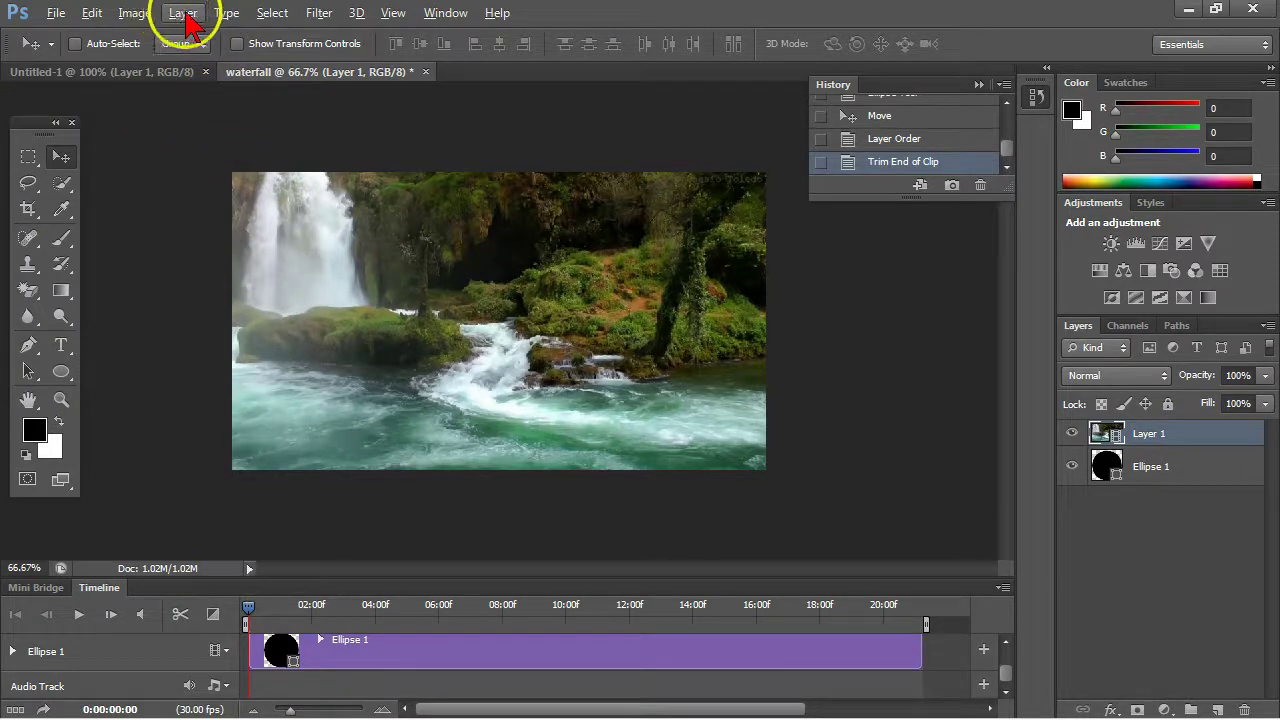
left_click(189, 22)
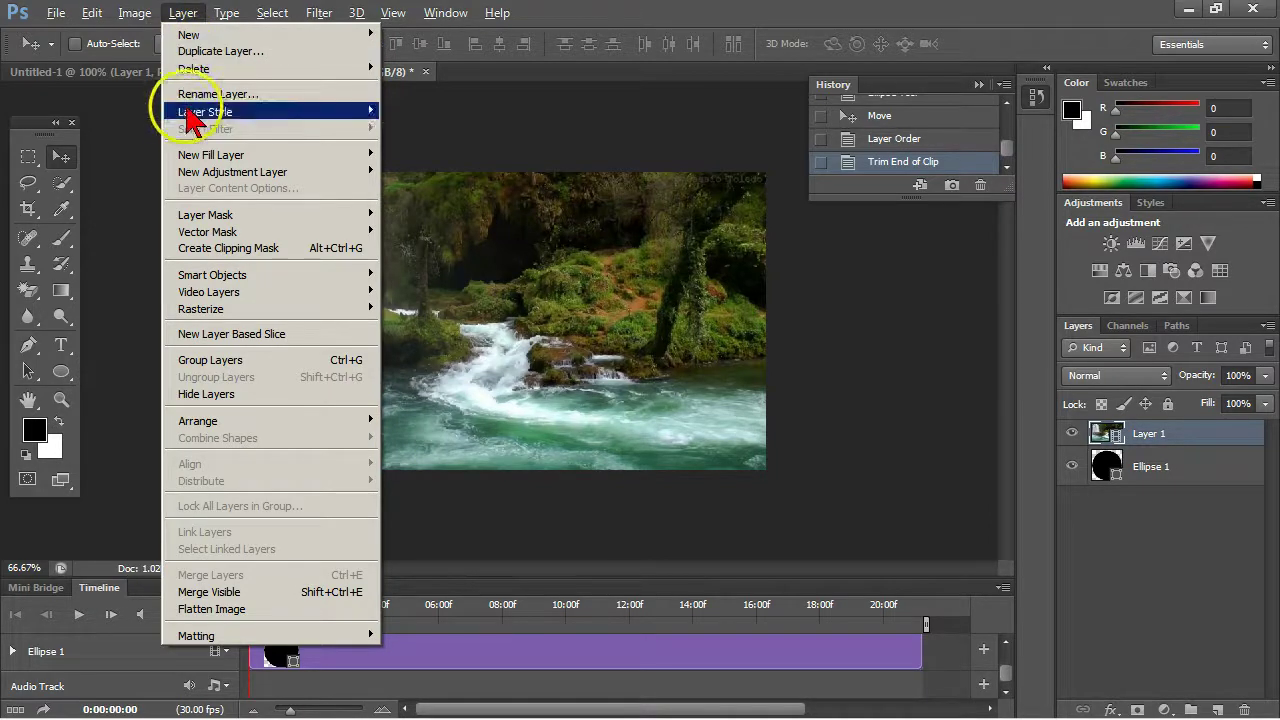
left_click(198, 250)
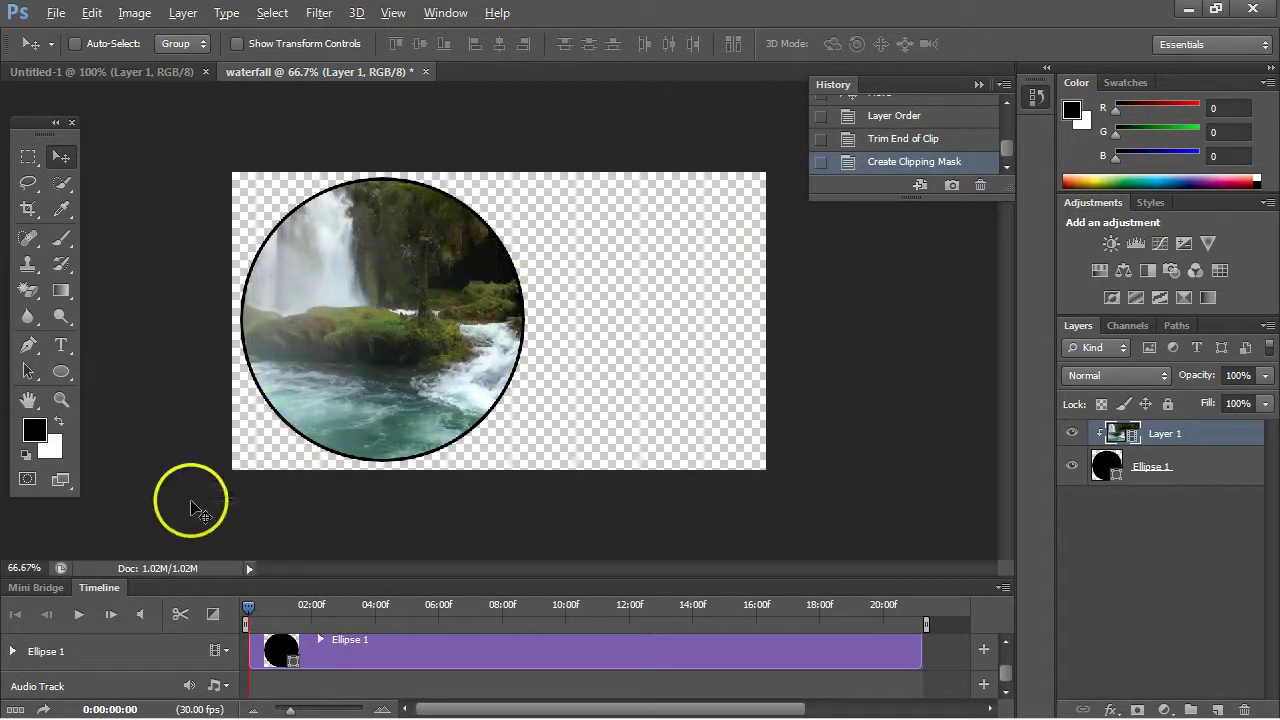
left_click(79, 613)
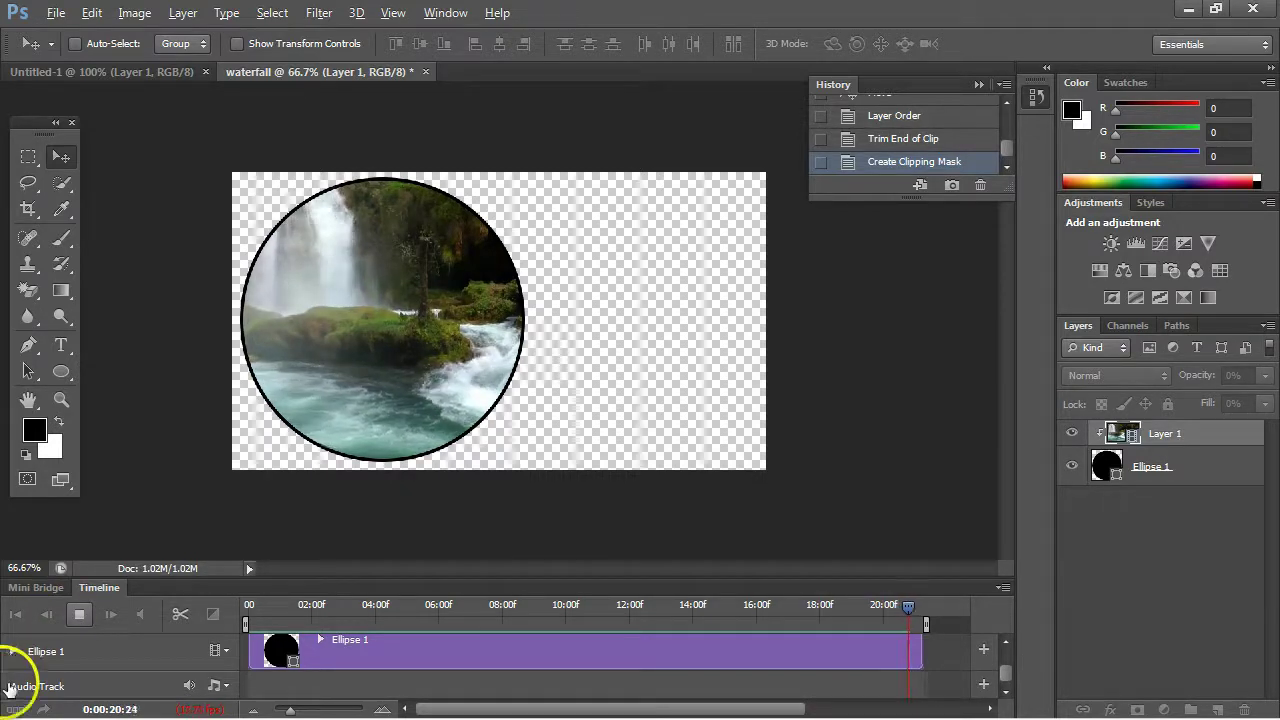
left_click(72, 614)
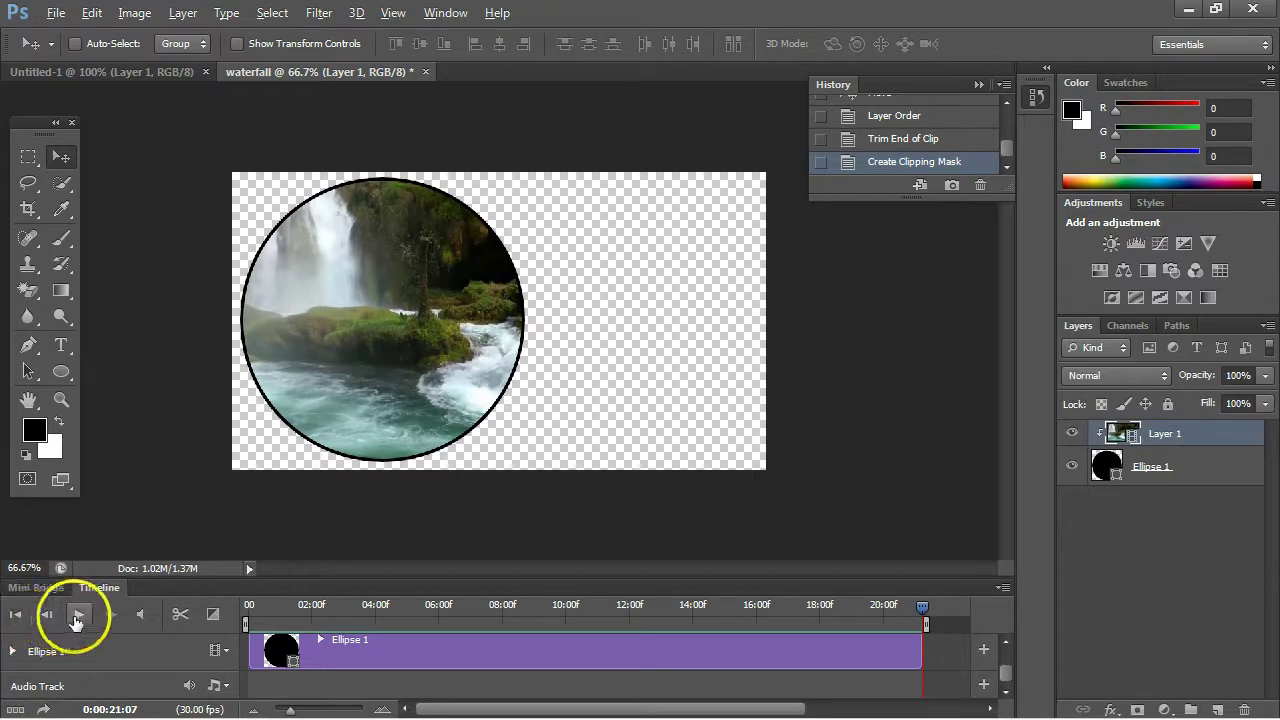
left_click(77, 617)
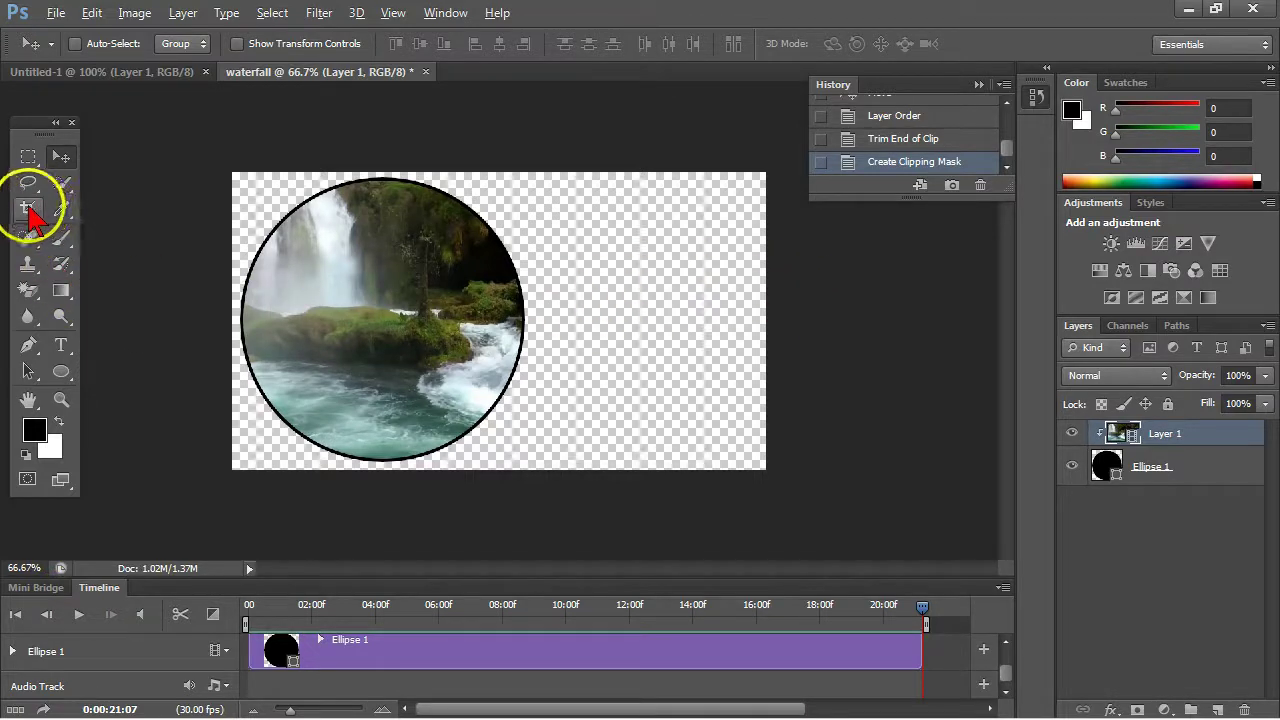
Step: Crop off the empty canvas to the right of the circular video, leaving a roughly square frame around the circle
left_click(28, 208)
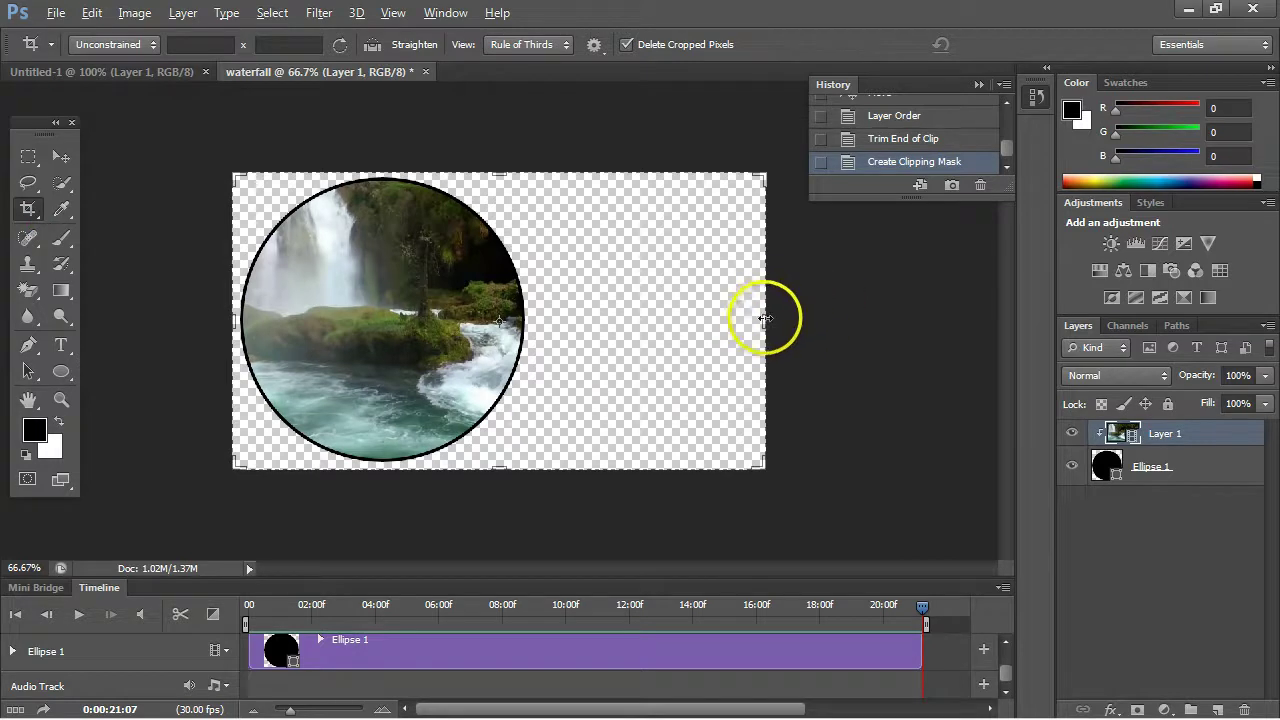
left_click_drag(765, 318, 765, 318)
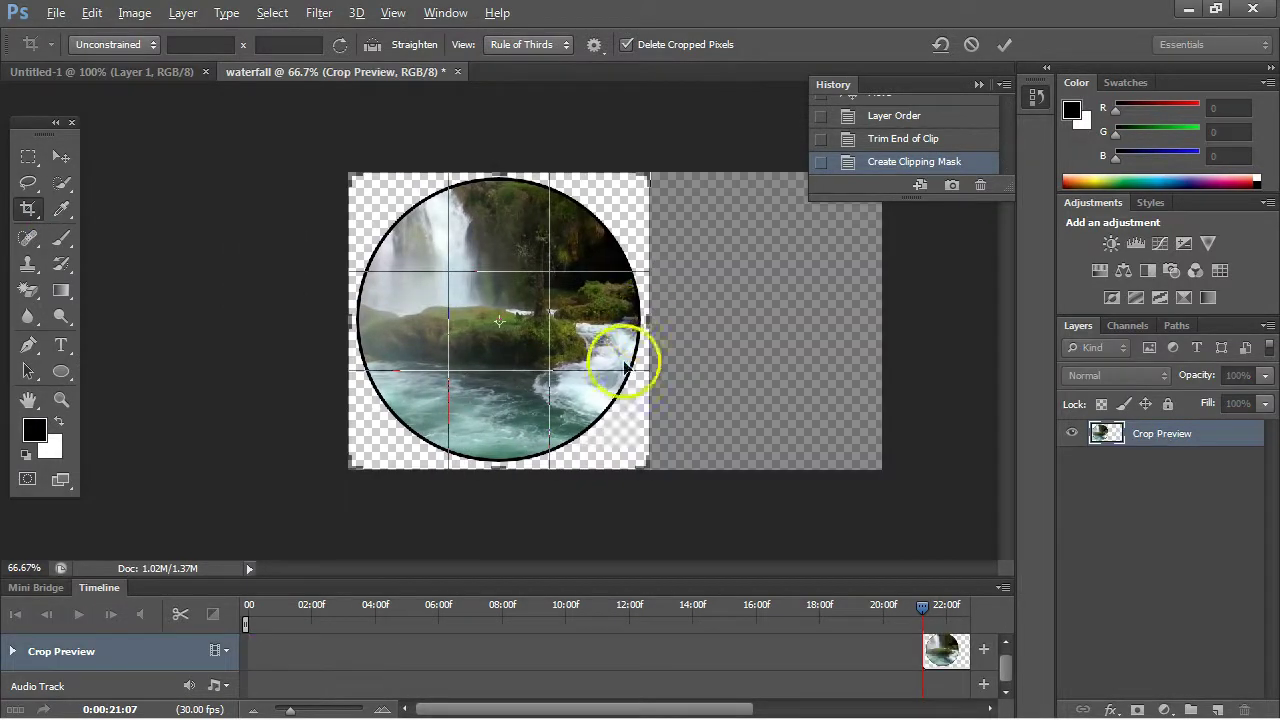
left_click(1005, 45)
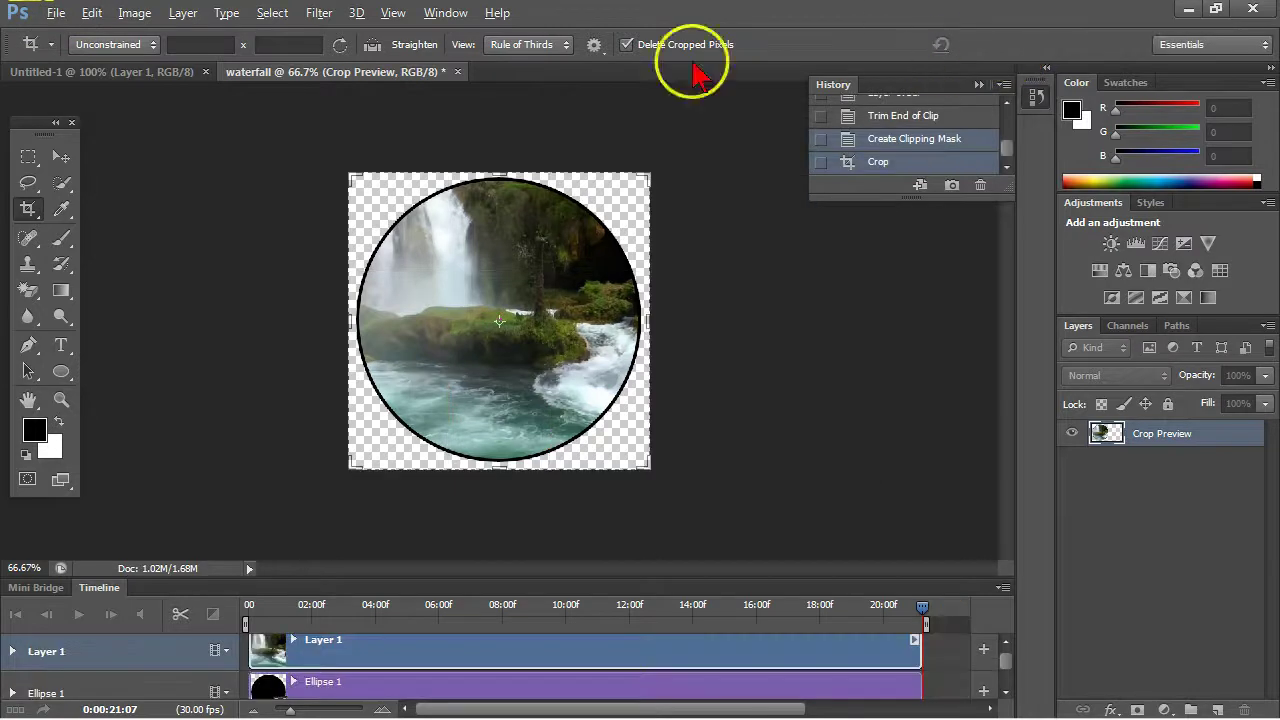
Step: Render the circular video to the Desktop as waterfall3.mp4 using H.264 and the High Quality preset
left_click(56, 14)
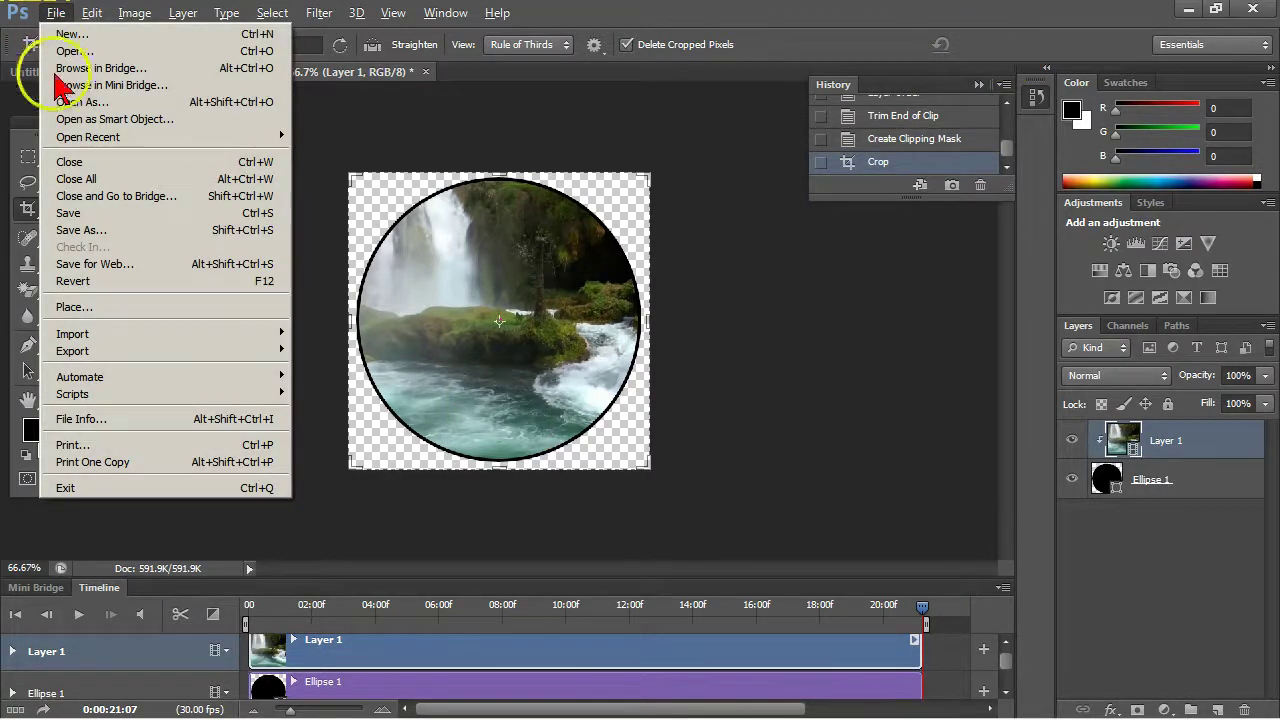
mouse_move(105, 352)
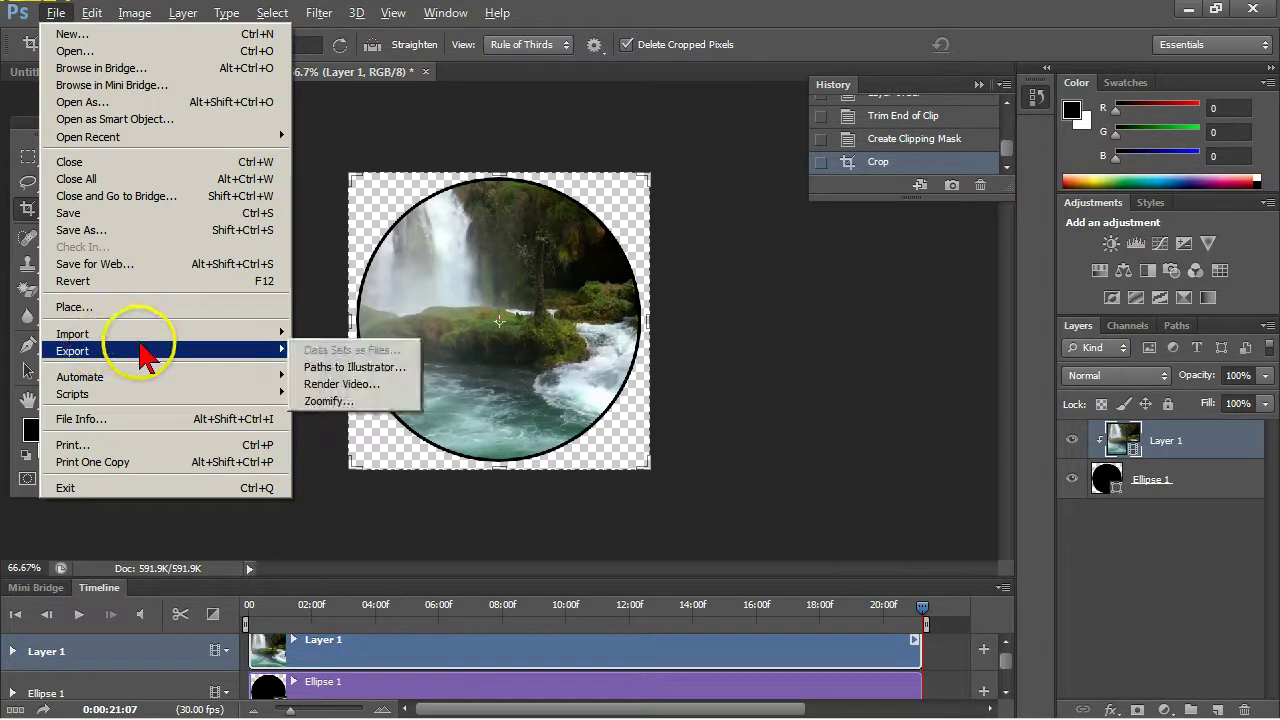
left_click(335, 384)
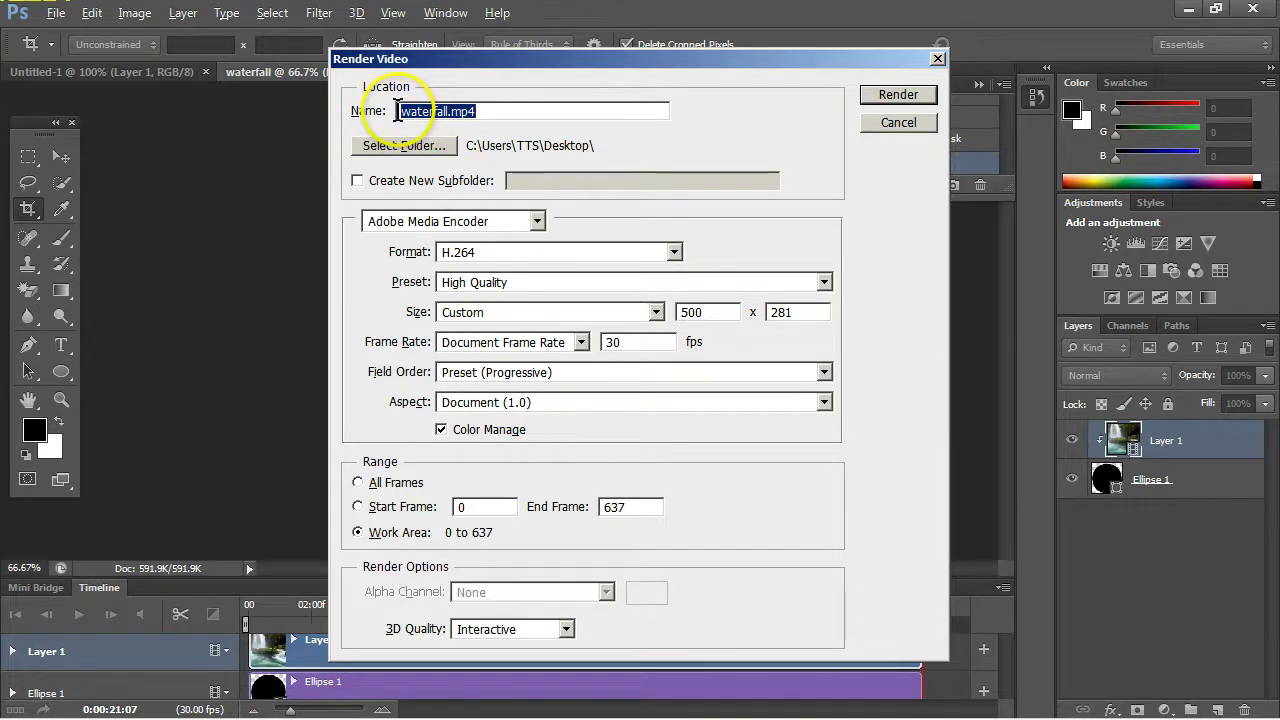
left_click(448, 111)
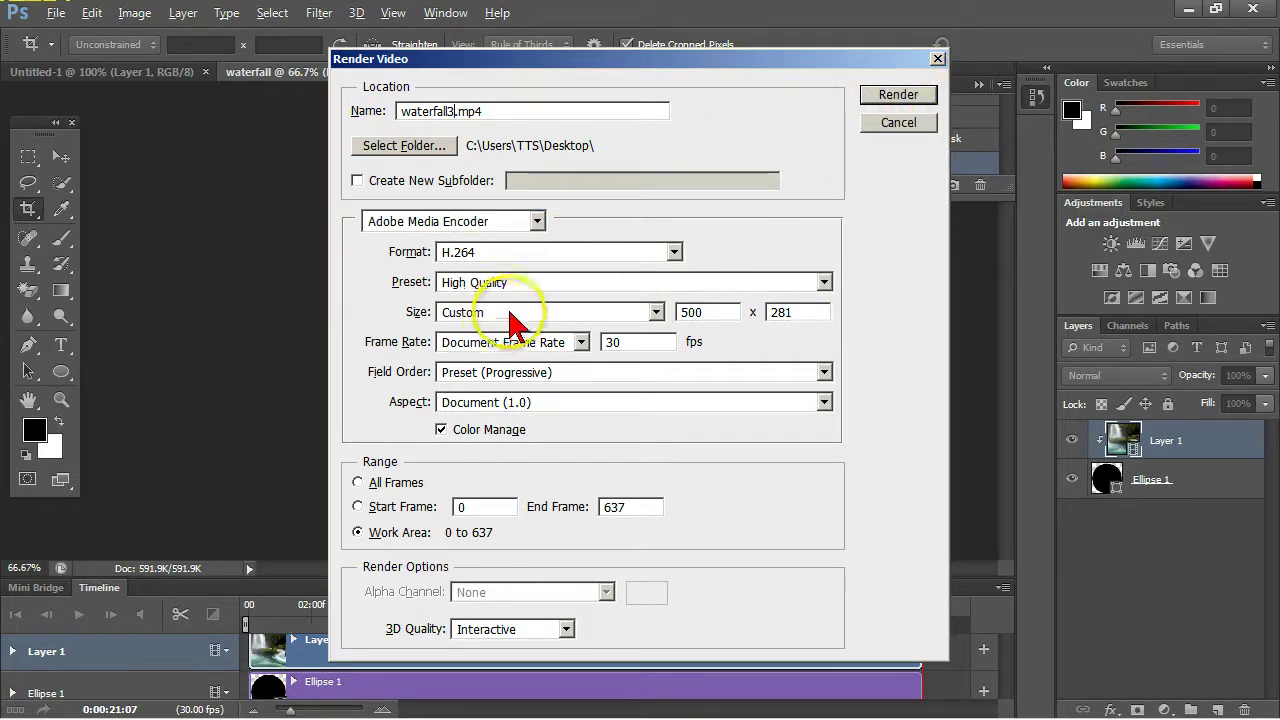
left_click(899, 96)
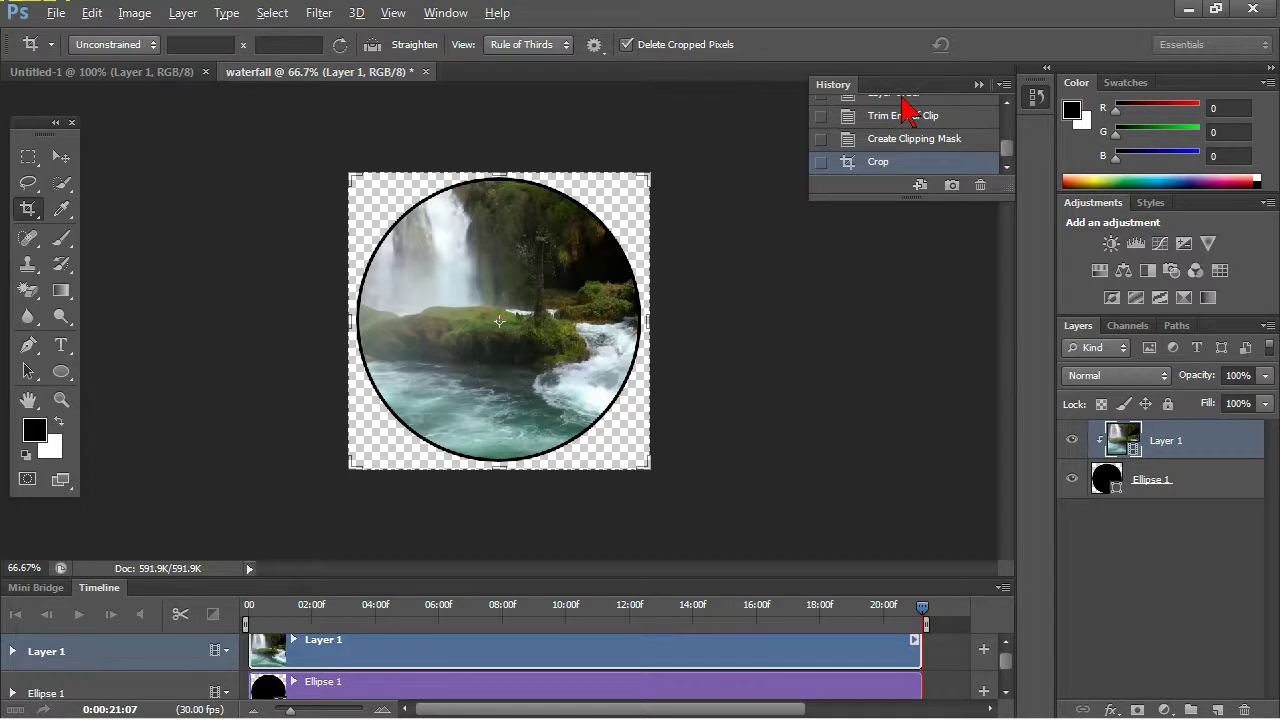
left_click(805, 395)
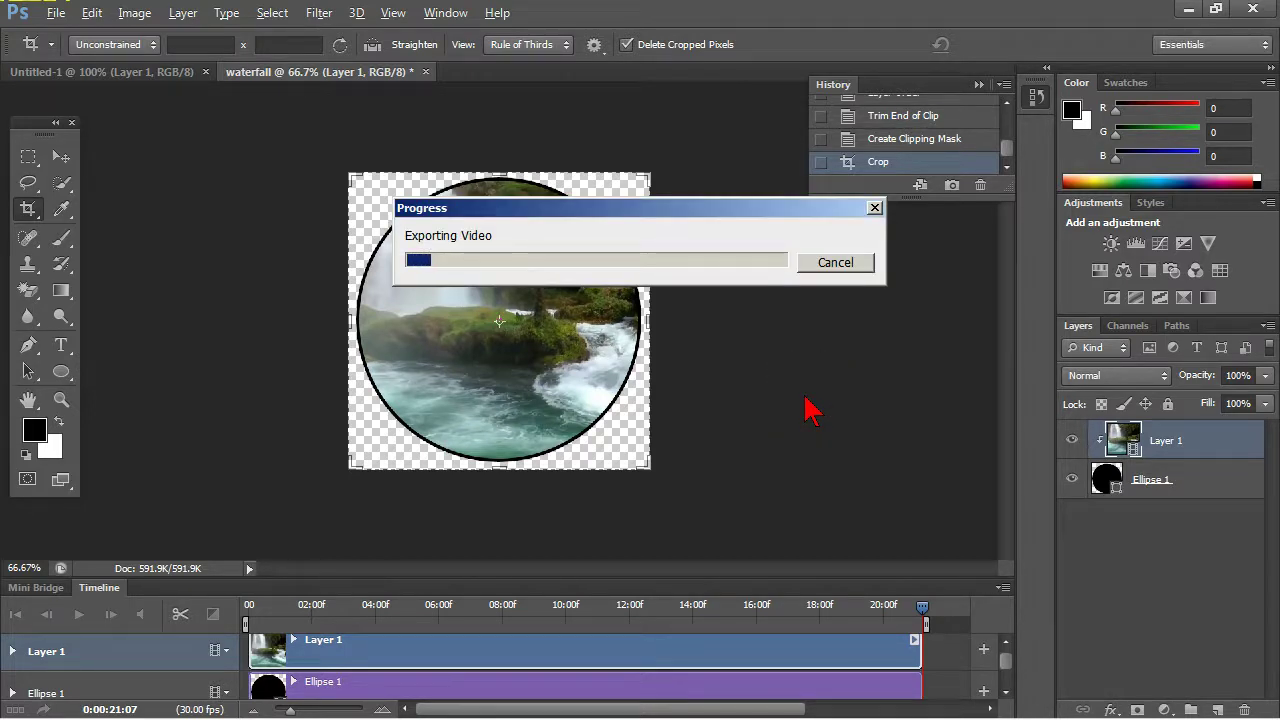
left_click(805, 434)
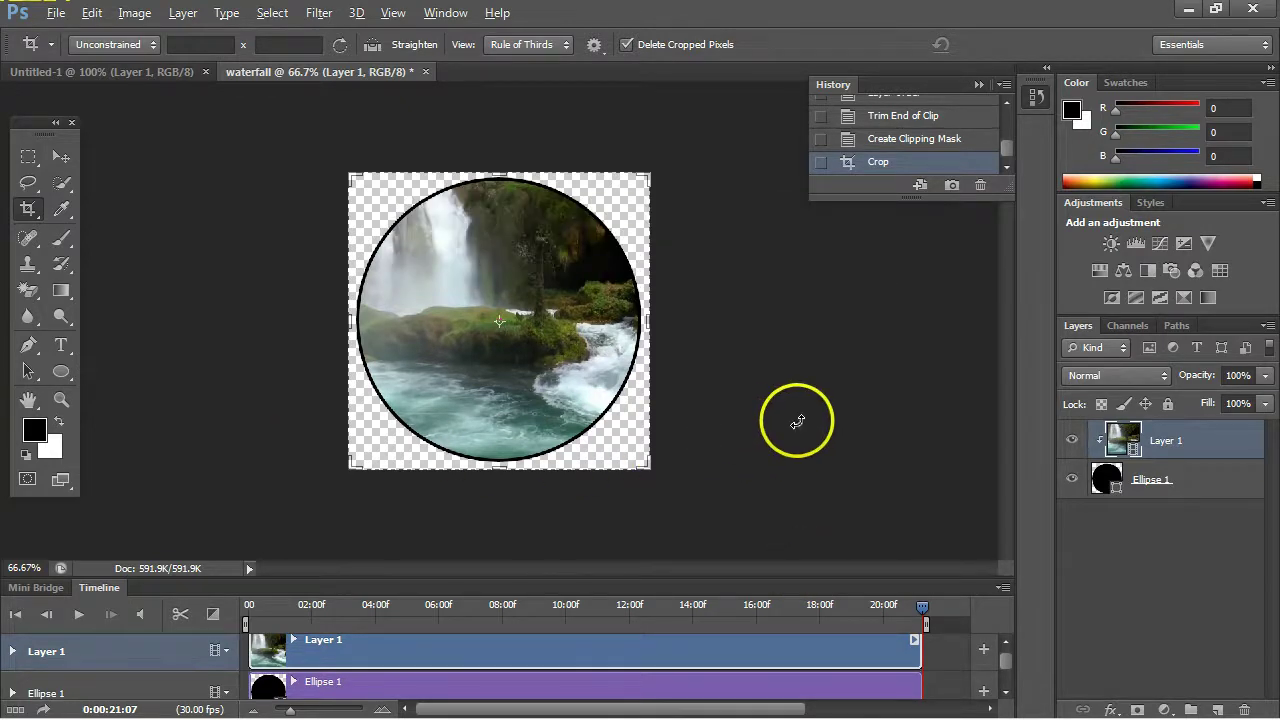
Step: Switch to Windows Explorer, play waterfall3.mp4 in the preview to check the circular video, and return to Photoshop
mouse_move(516, 717)
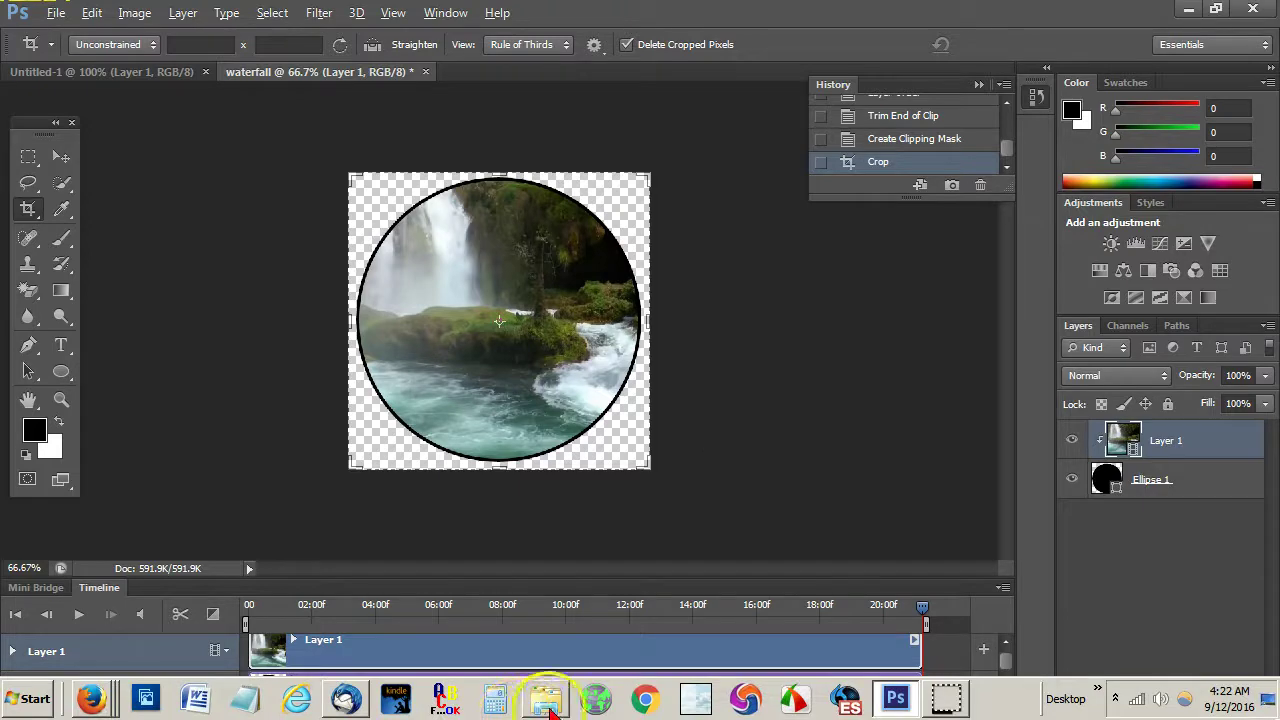
left_click(547, 702)
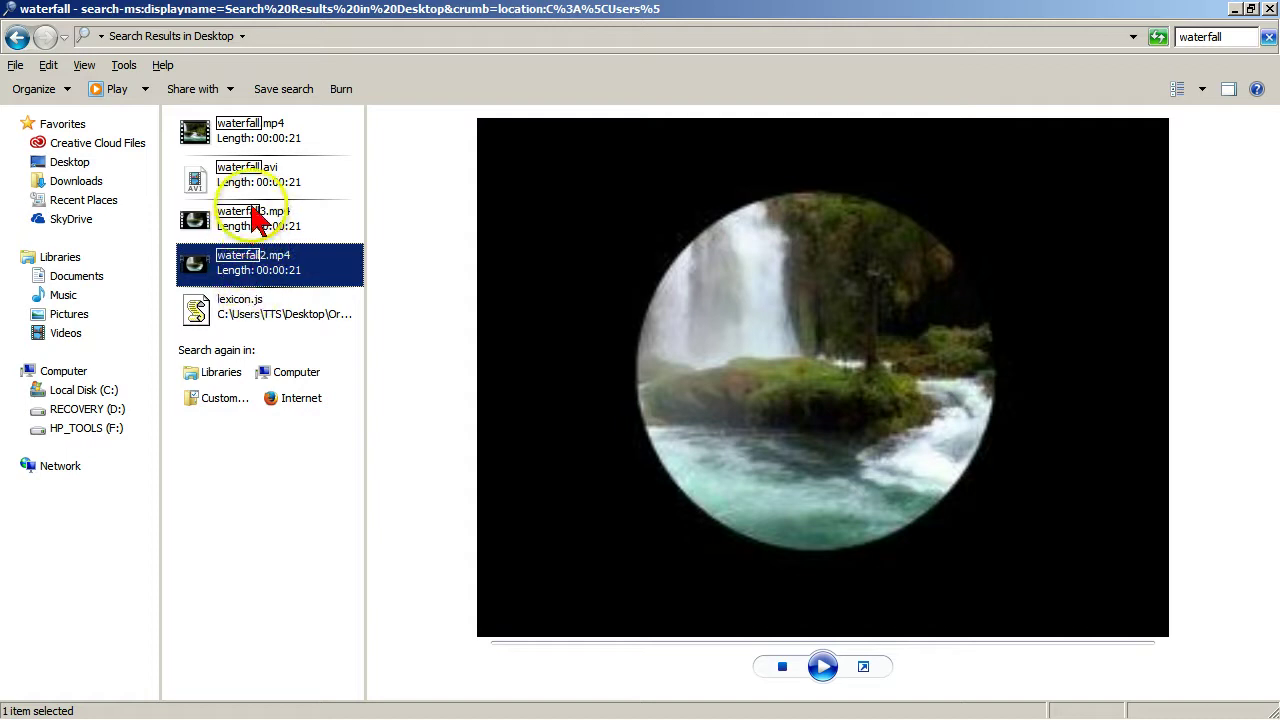
left_click(255, 220)
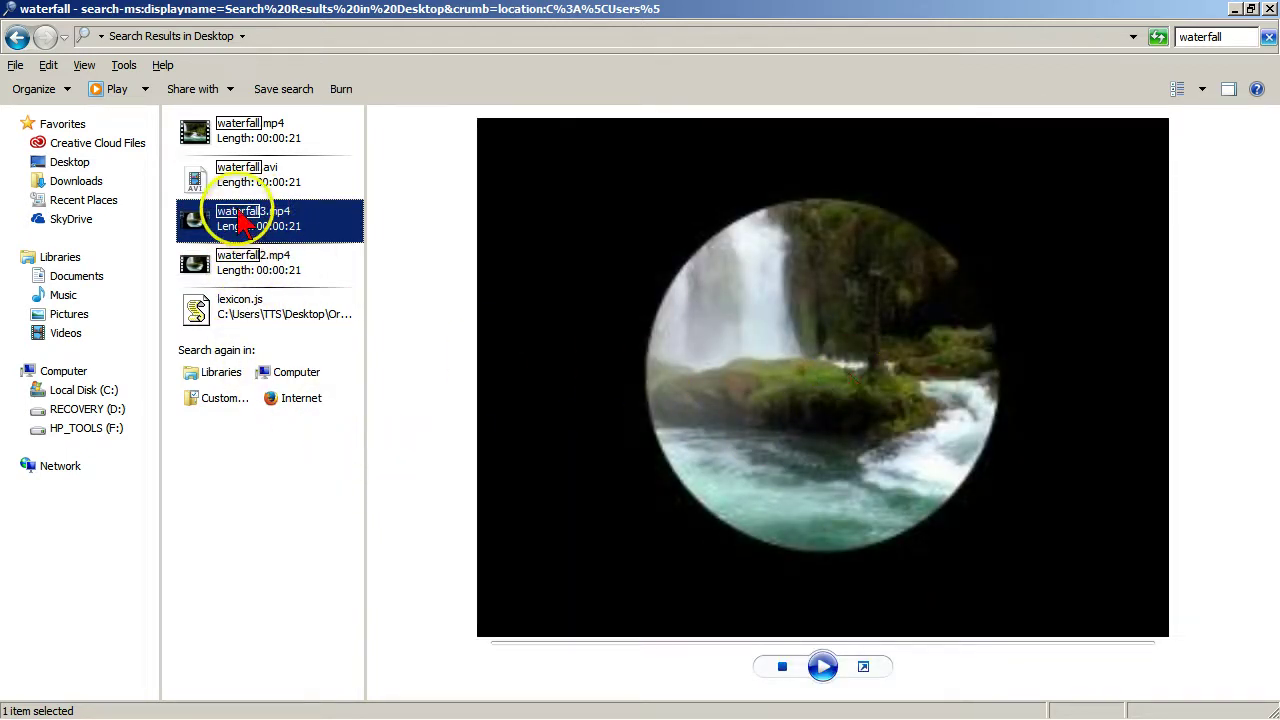
left_click(820, 668)
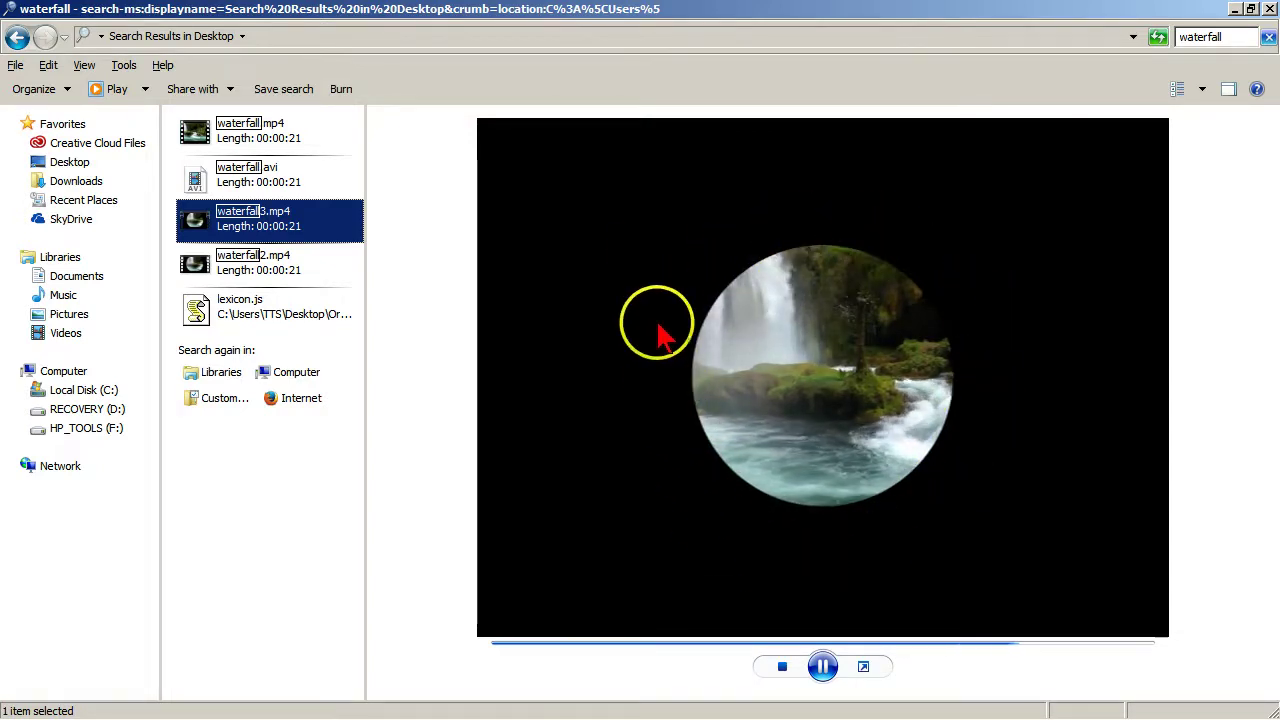
left_click(821, 663)
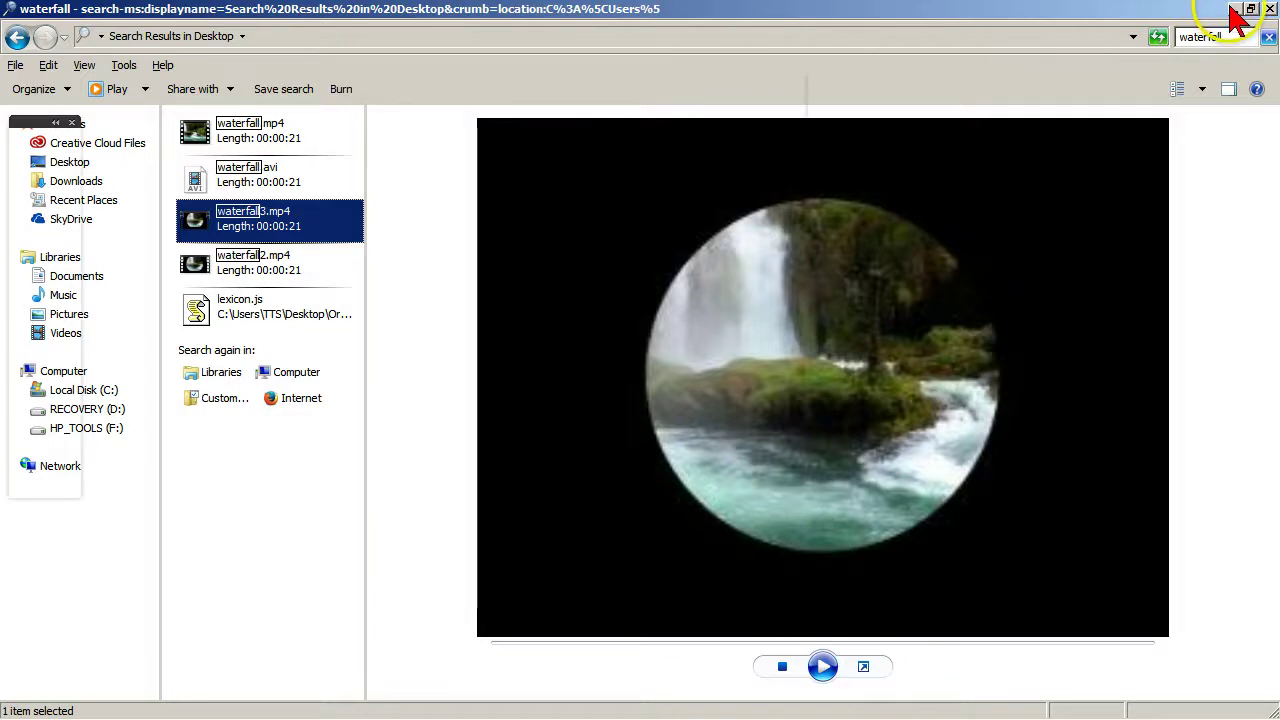
left_click(1233, 10)
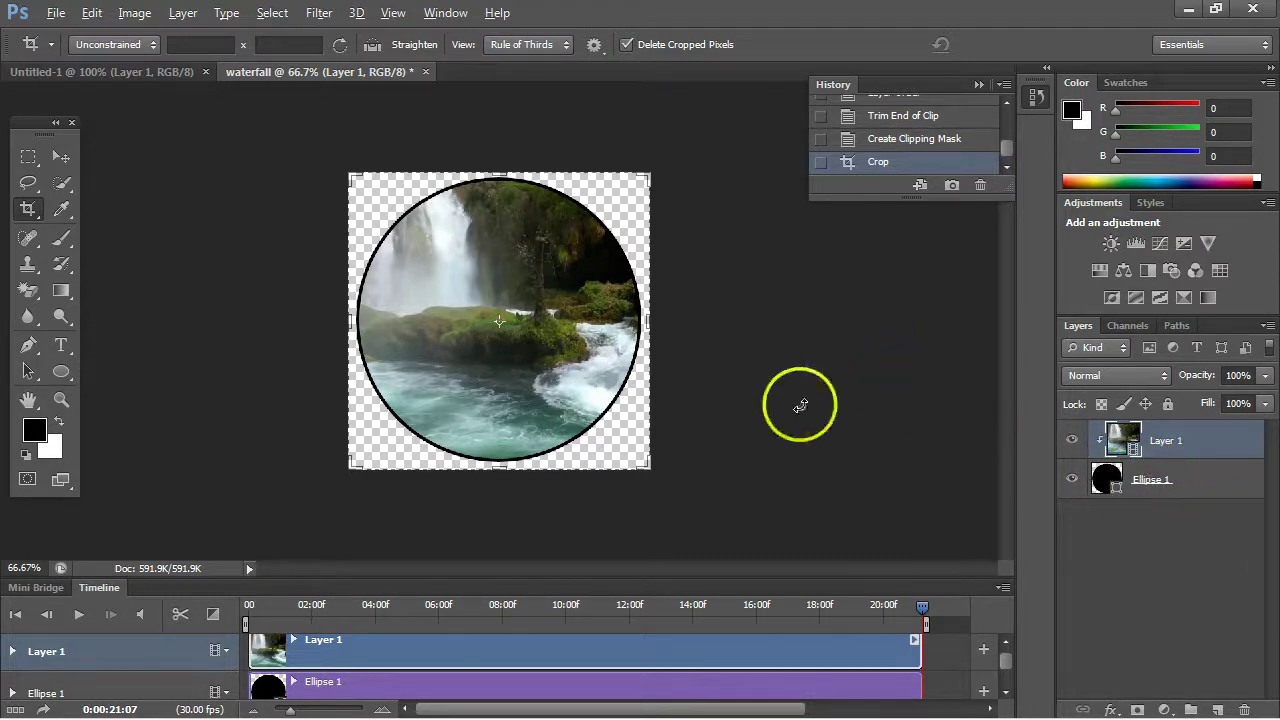
left_click(185, 18)
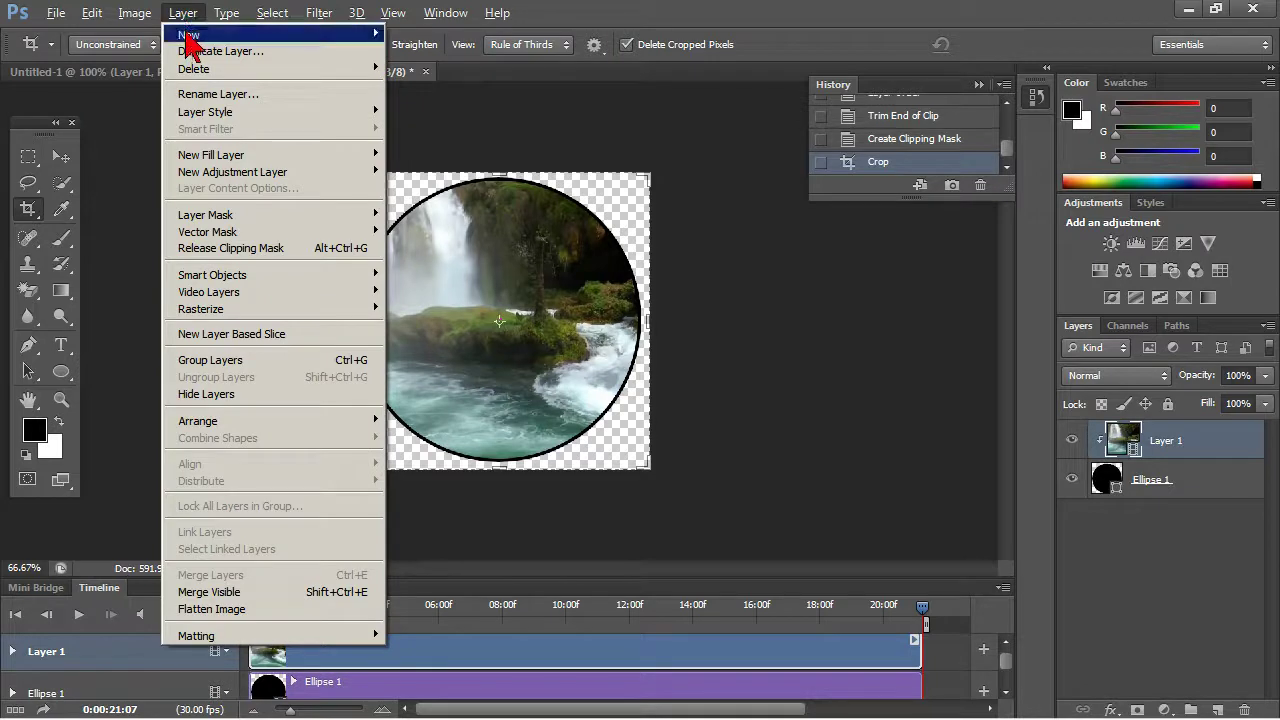
mouse_move(192, 35)
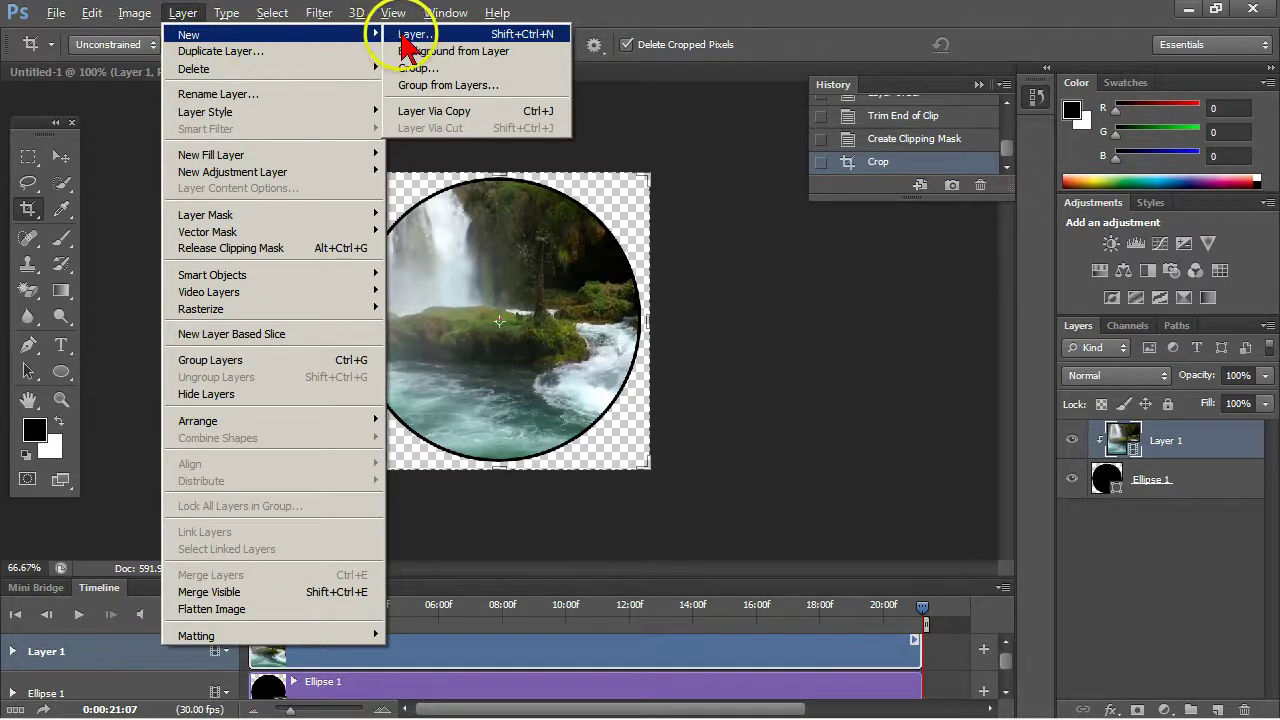
left_click(407, 38)
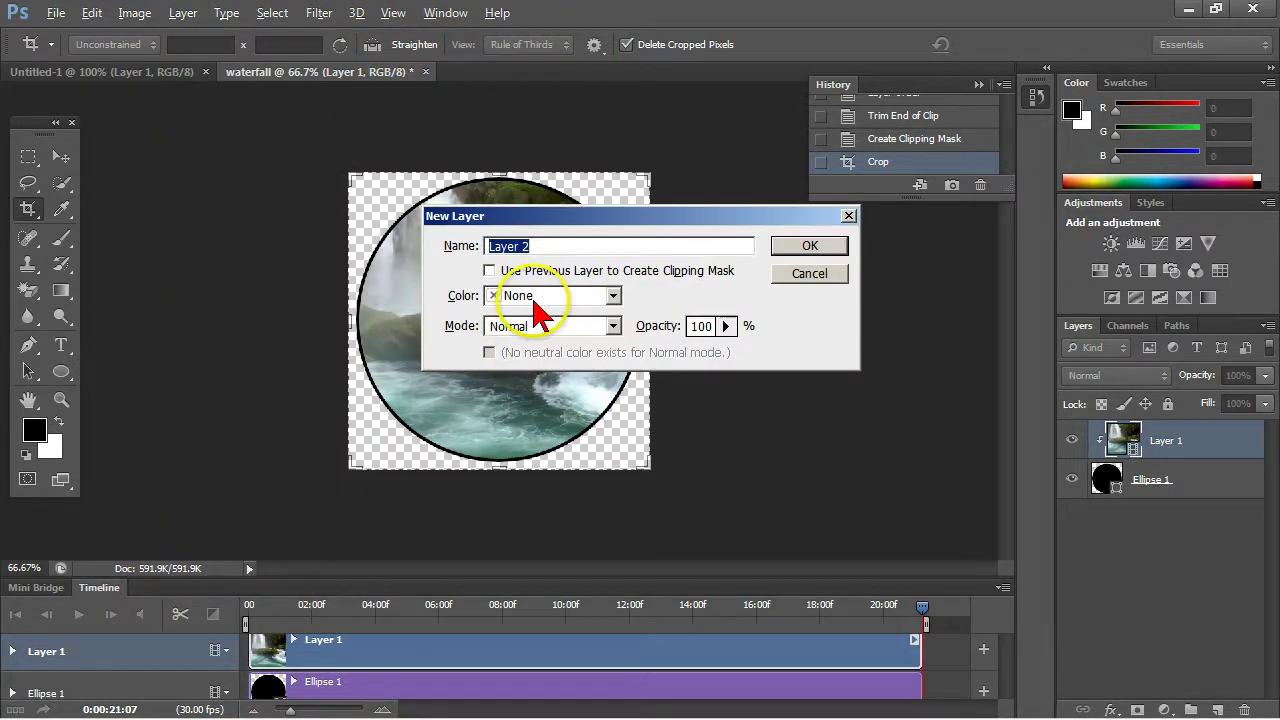
left_click(811, 273)
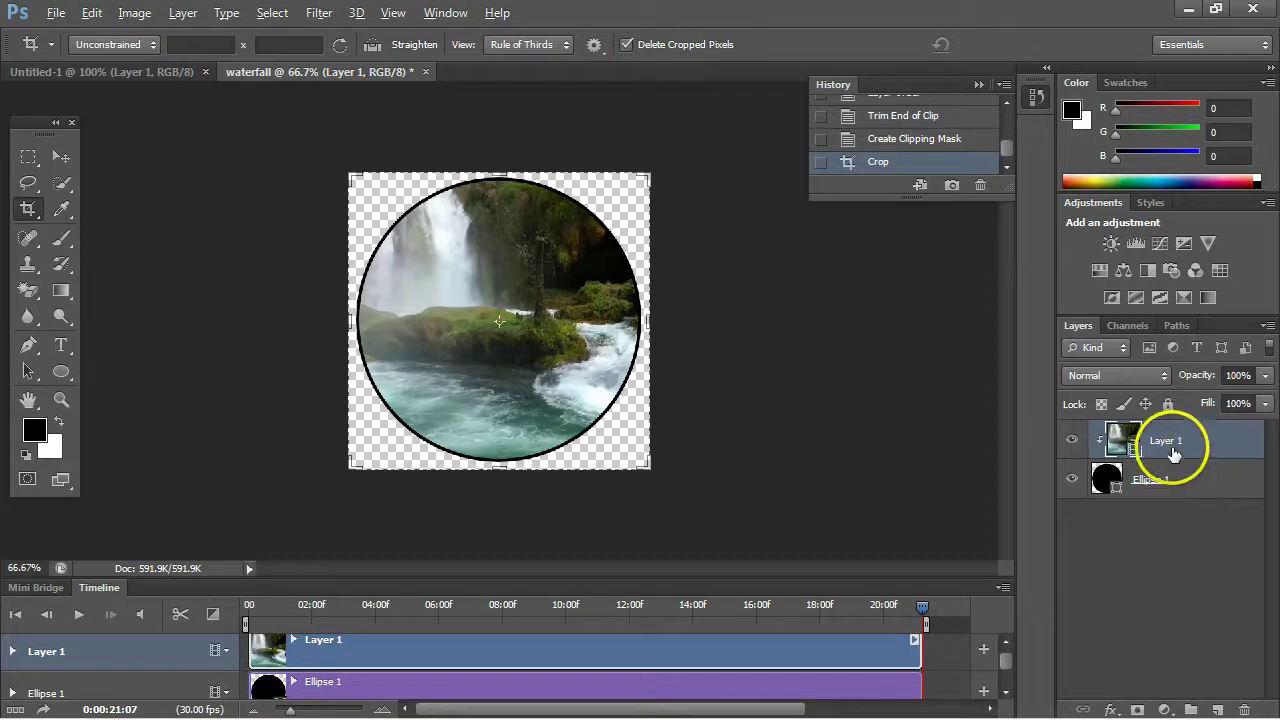
left_click(183, 14)
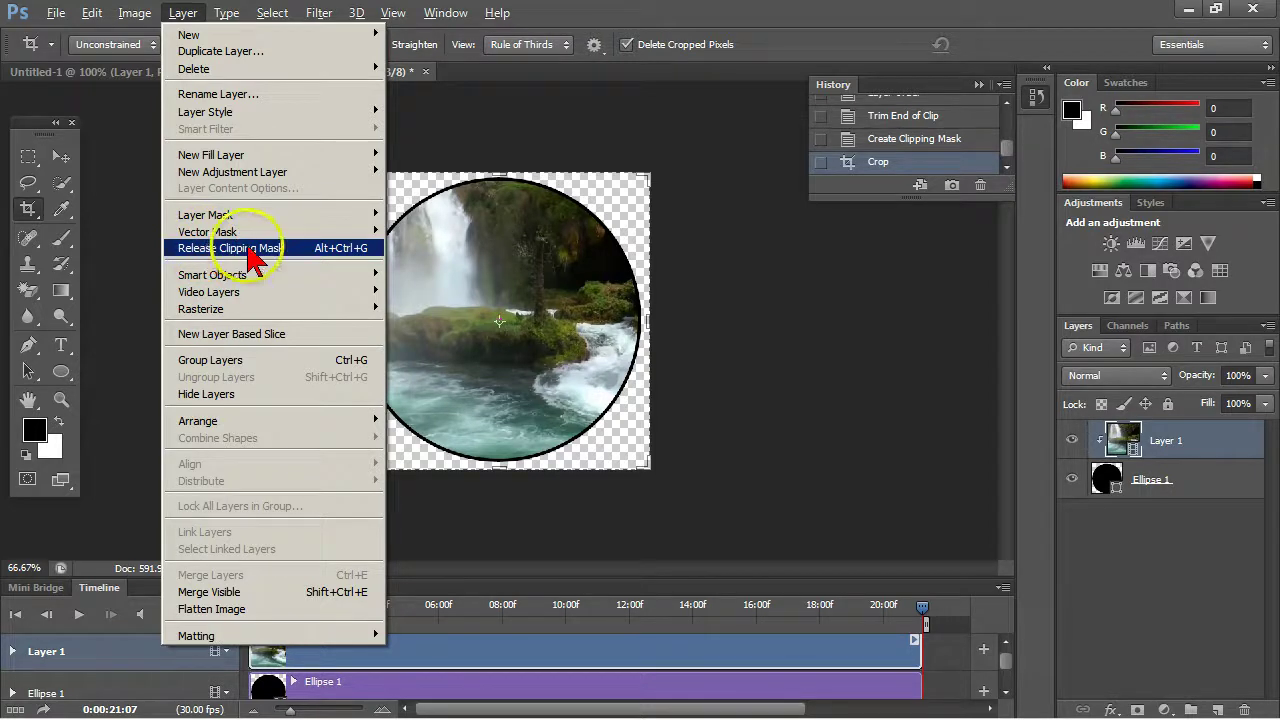
left_click(1200, 590)
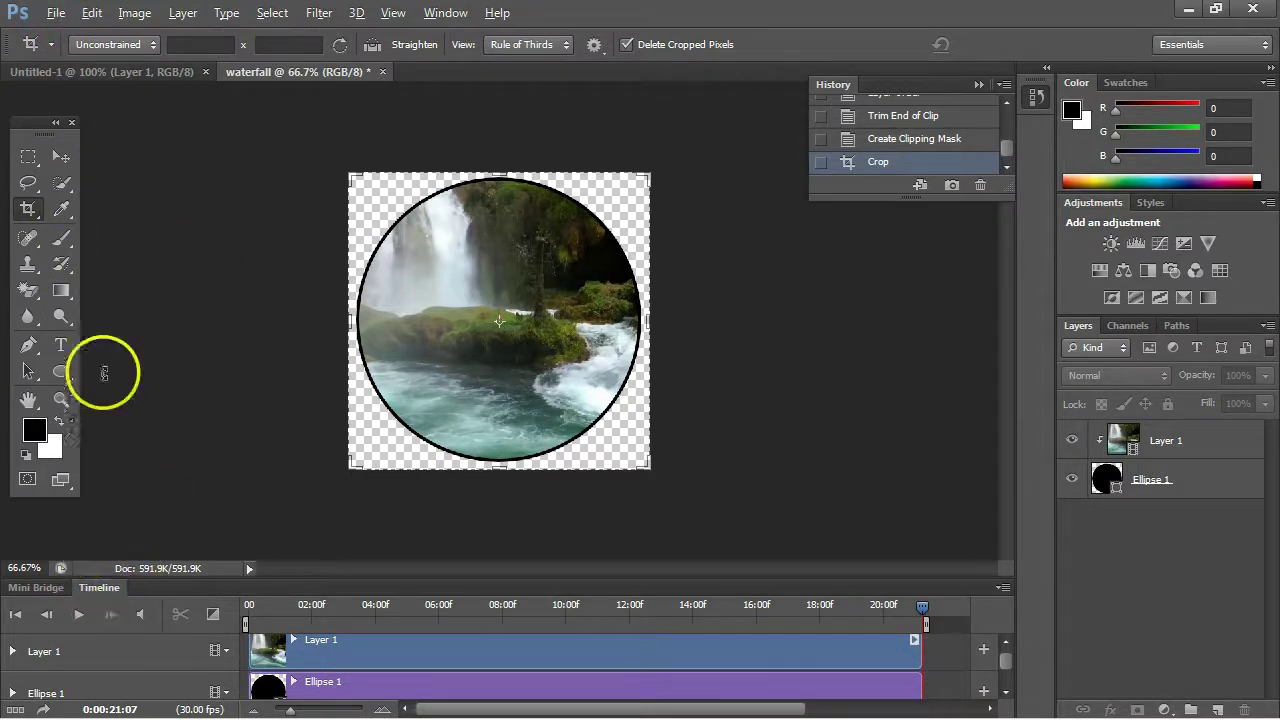
left_click(57, 14)
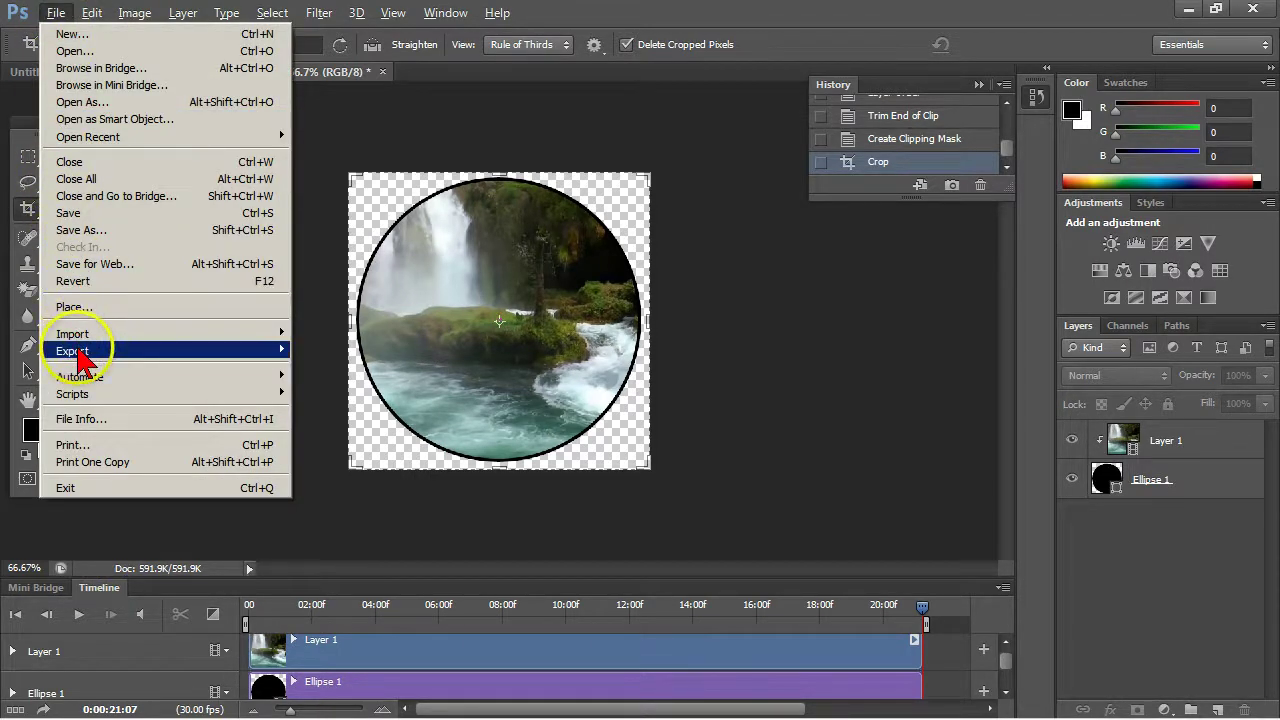
mouse_move(80, 351)
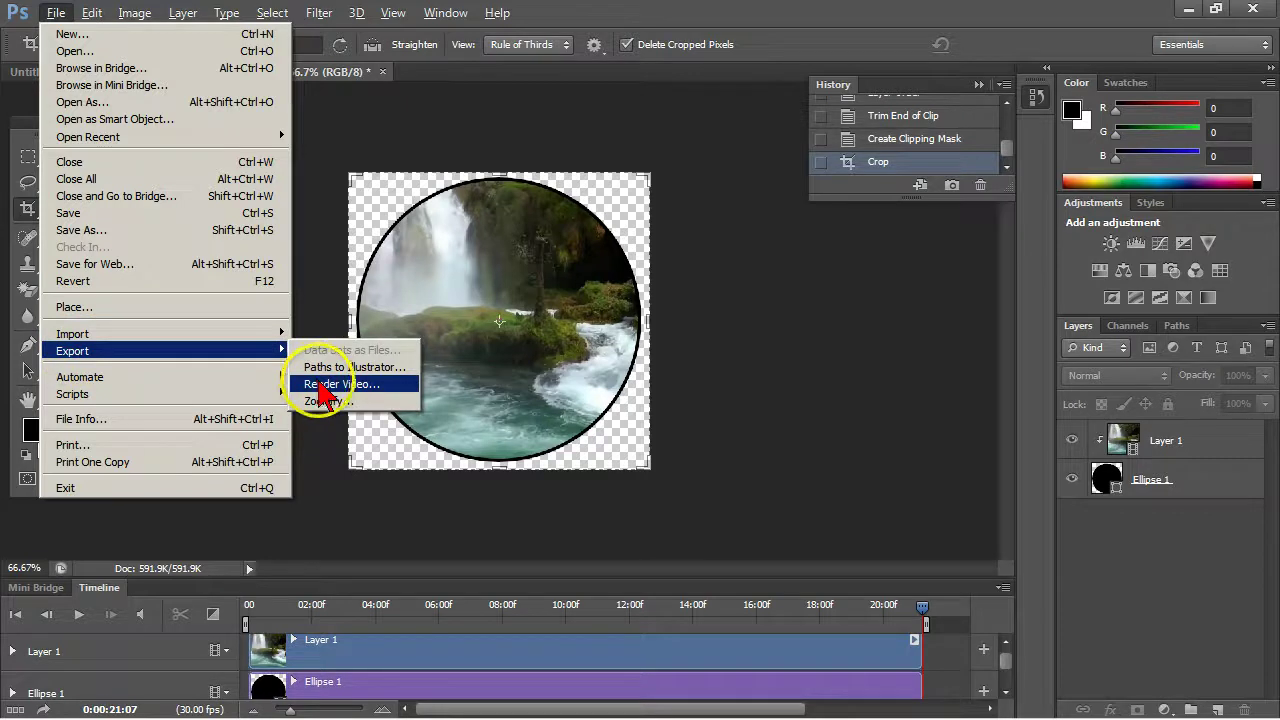
left_click(780, 367)
mouse_move(812, 714)
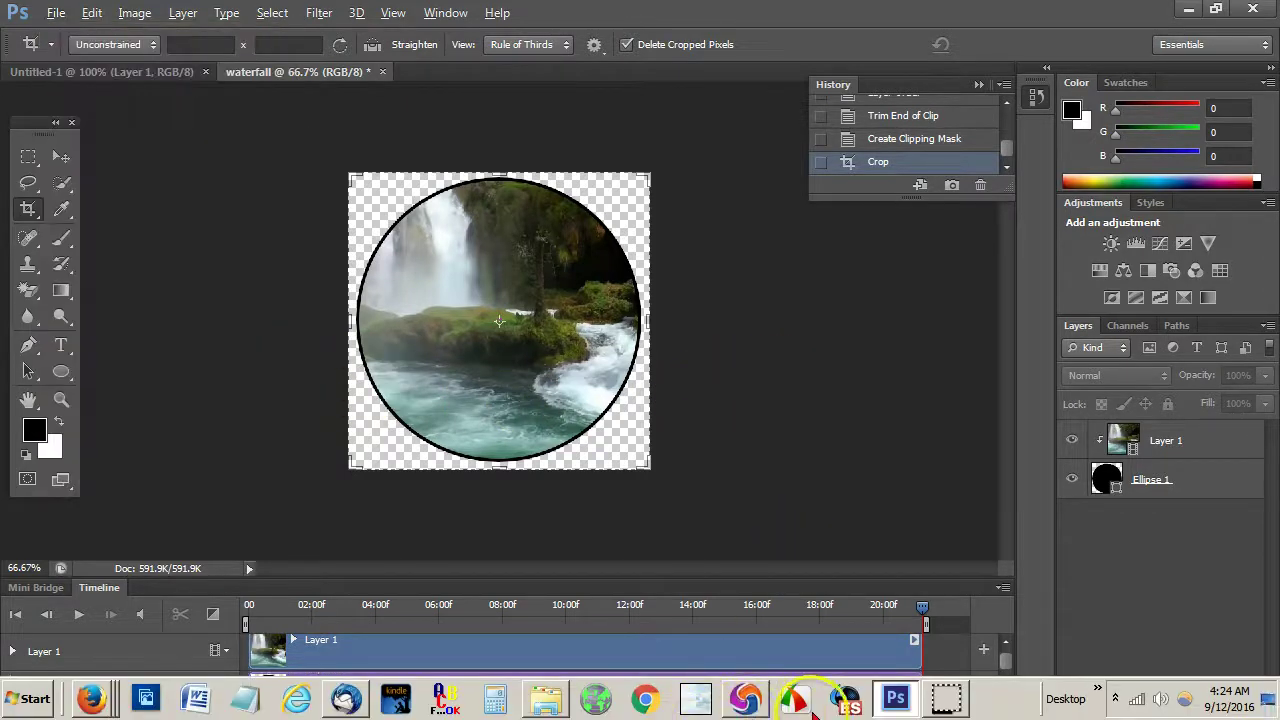